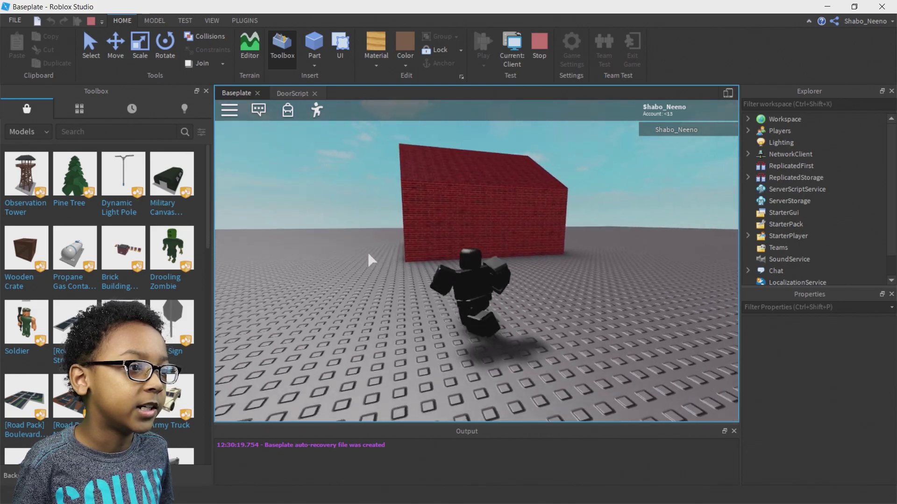
Walk the test character into the brick house and try out its working door
key(w)
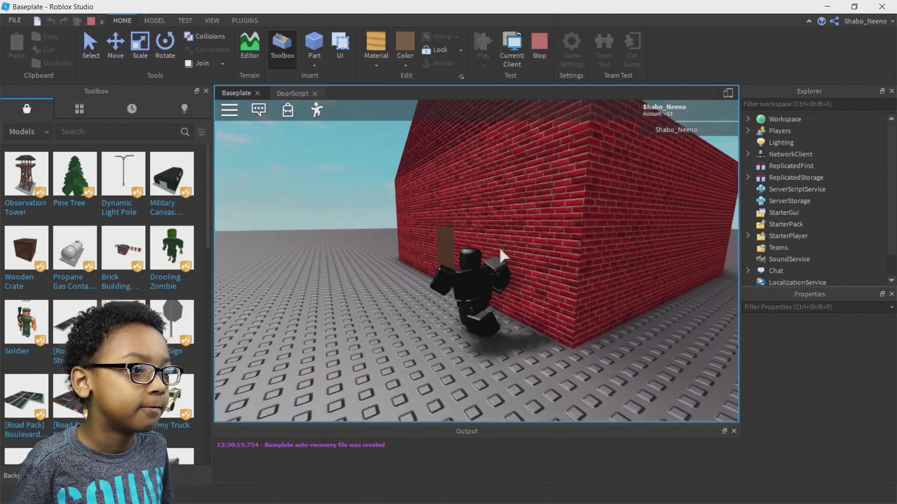
key(w)
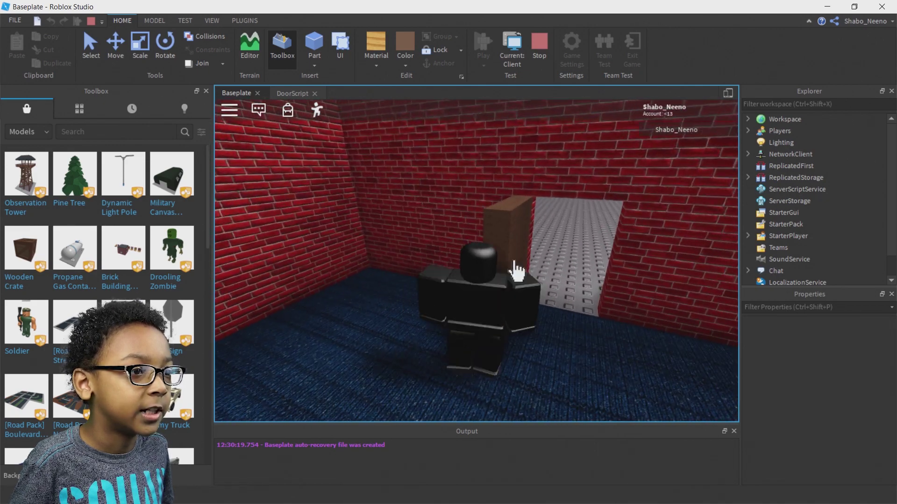
click(505, 254)
key(d)
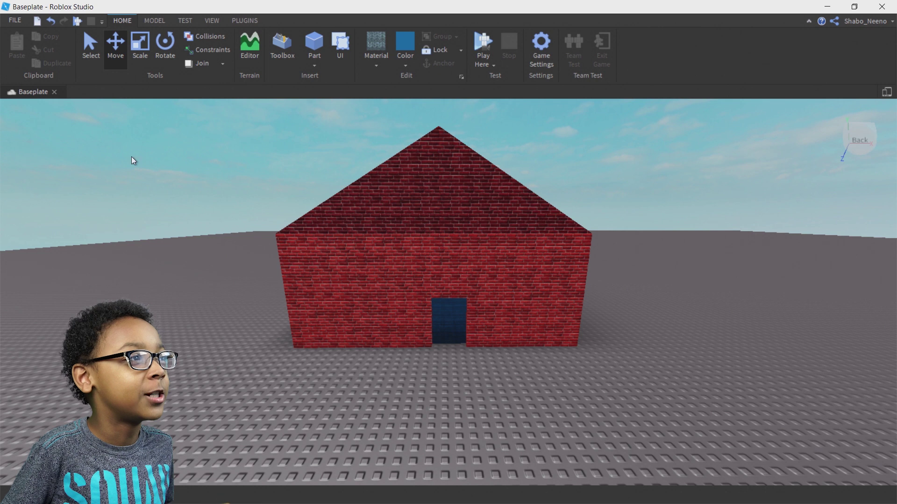
Show the Properties, Explorer and Output windows in the workspace
click(213, 22)
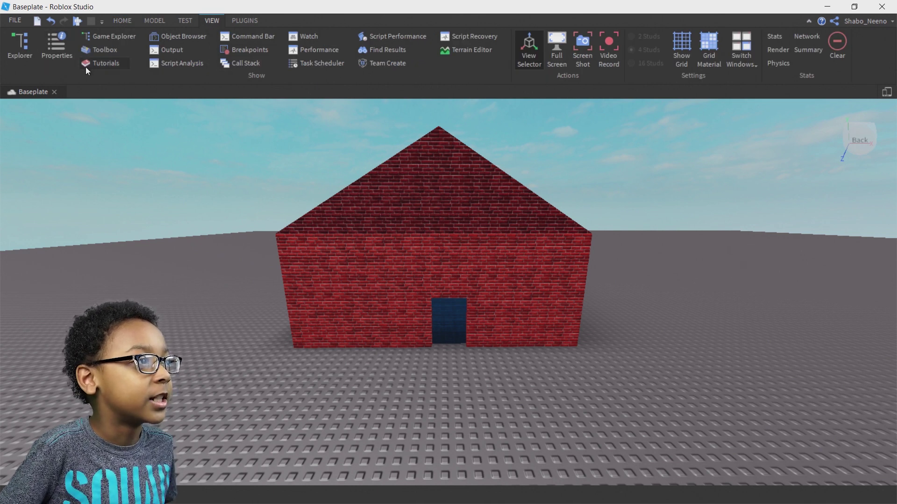
click(57, 46)
click(17, 56)
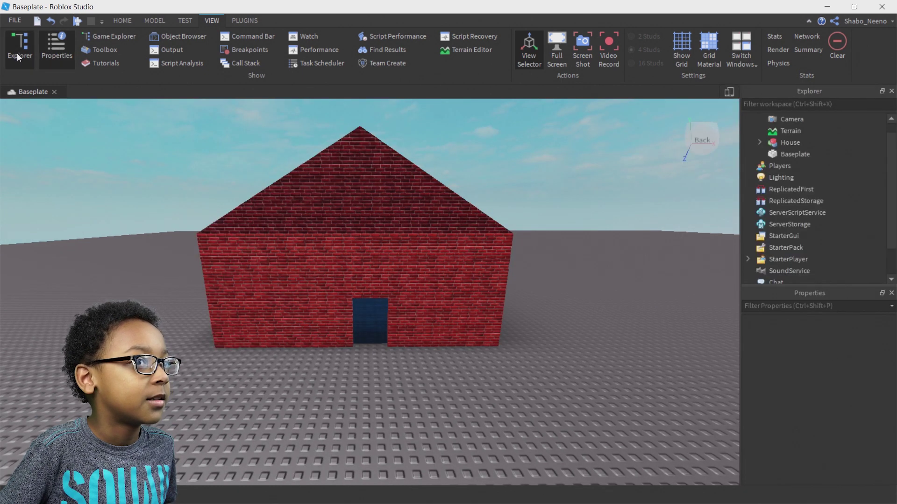
drag(766, 92, 801, 140)
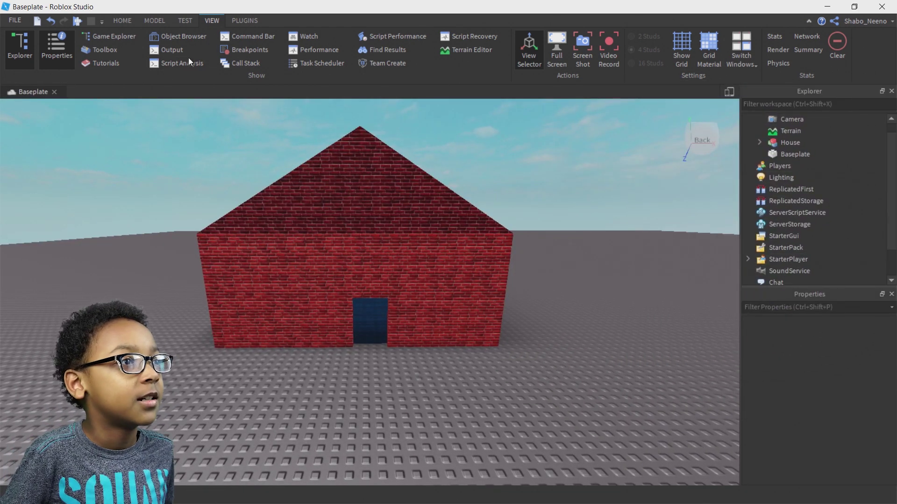
click(164, 50)
drag(253, 430, 310, 452)
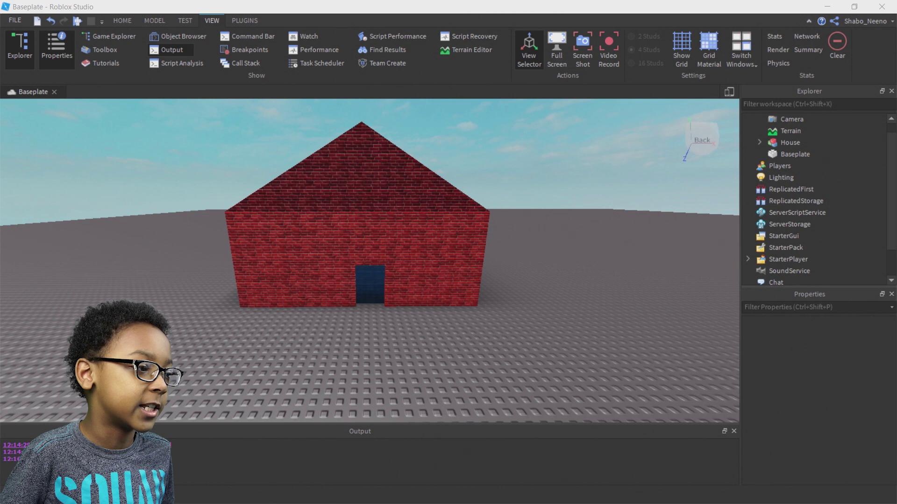
Insert a block part on the baseplate in front of the house's doorway
scroll(352, 339, up, 3)
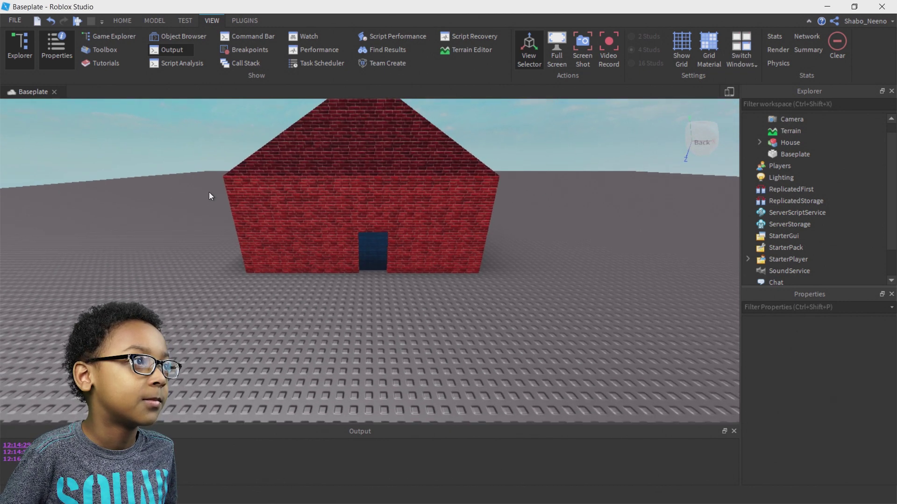
key(a)
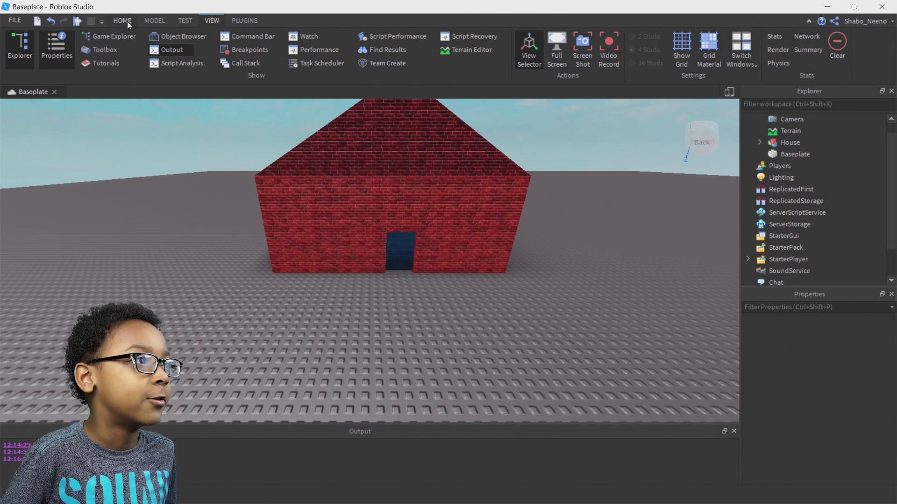
click(117, 19)
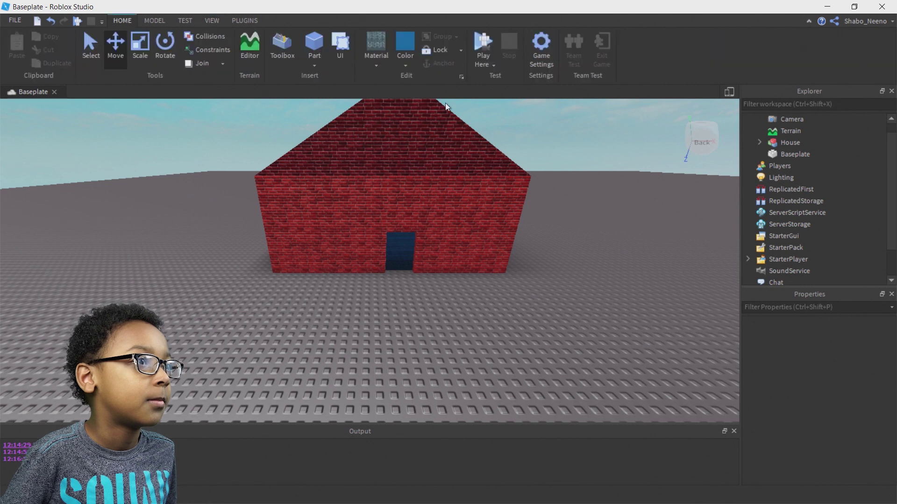
right_drag(366, 206, 366, 210)
scroll(366, 210, up, 3)
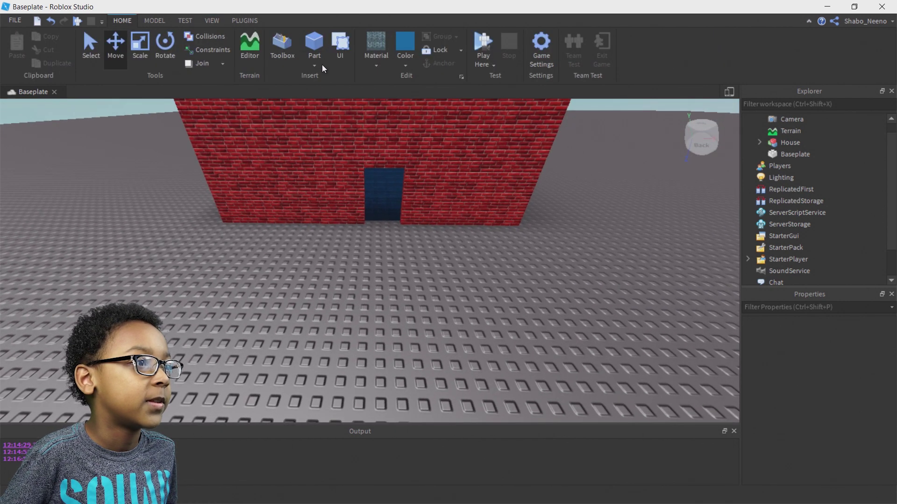
click(314, 45)
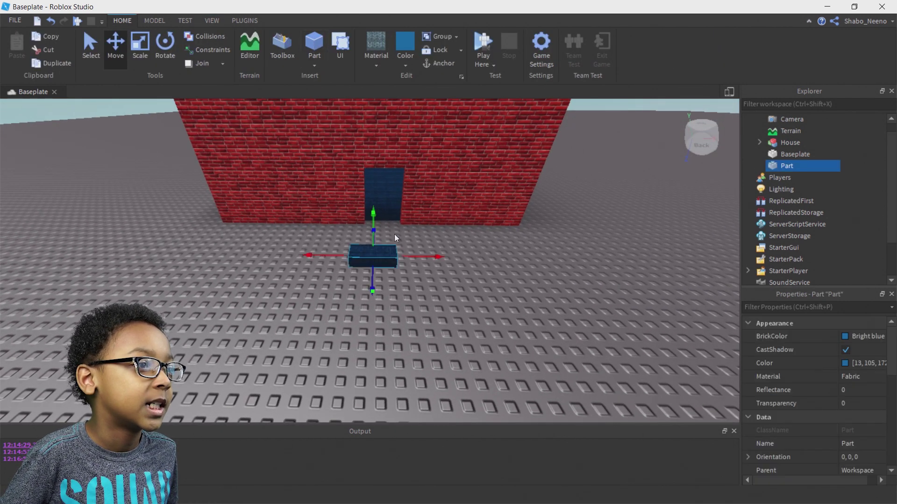
Set the new part's material to Wood and its color to Brown
scroll(394, 228, up, 5)
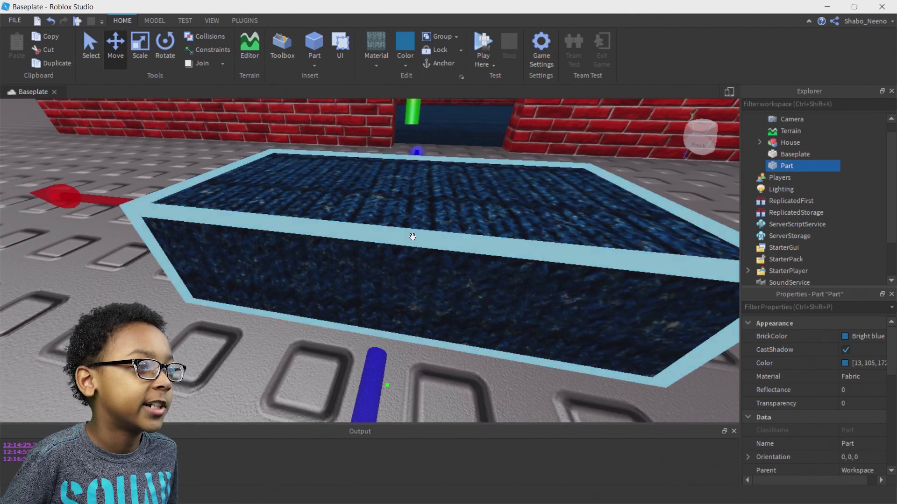
scroll(413, 237, down, 6)
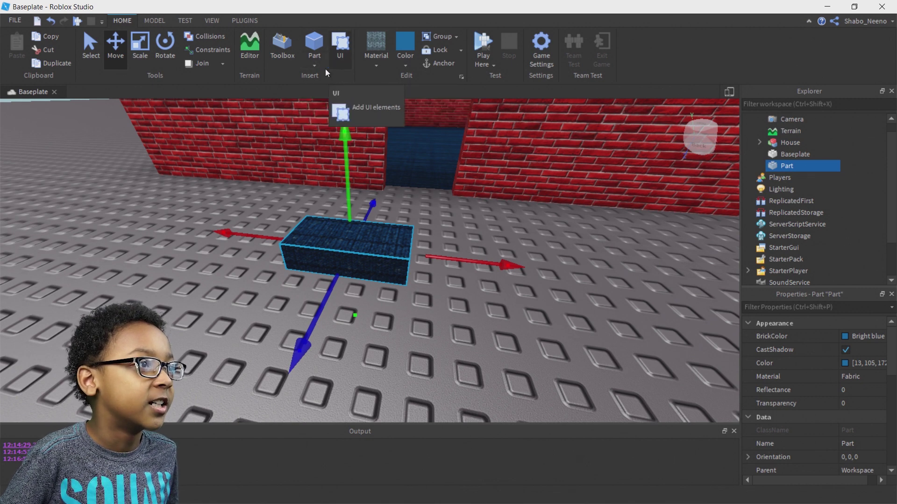
click(375, 65)
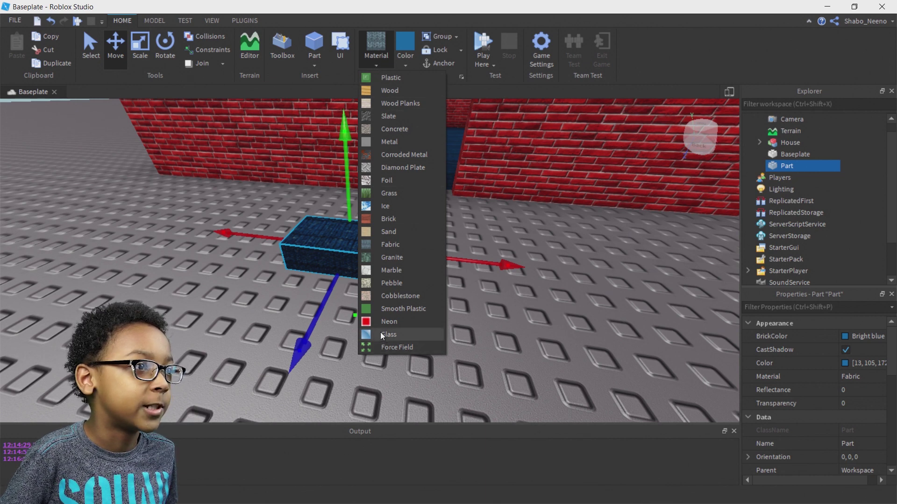
click(380, 91)
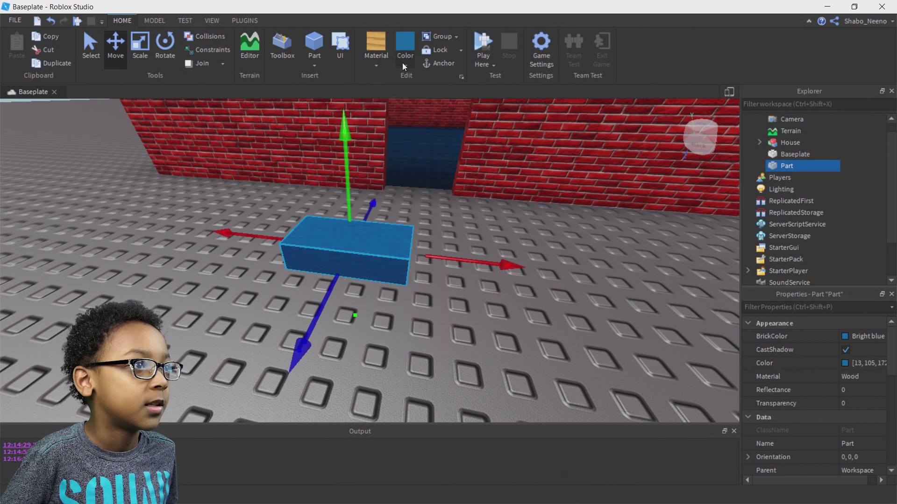
click(402, 63)
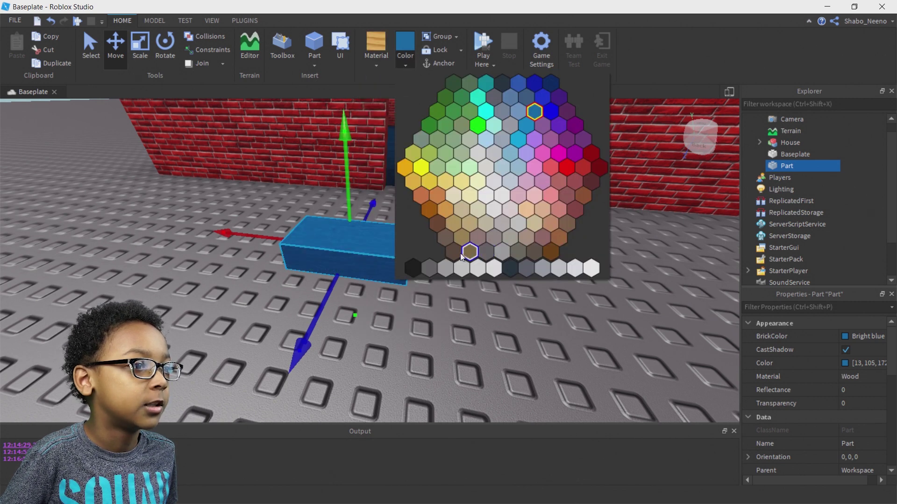
click(567, 223)
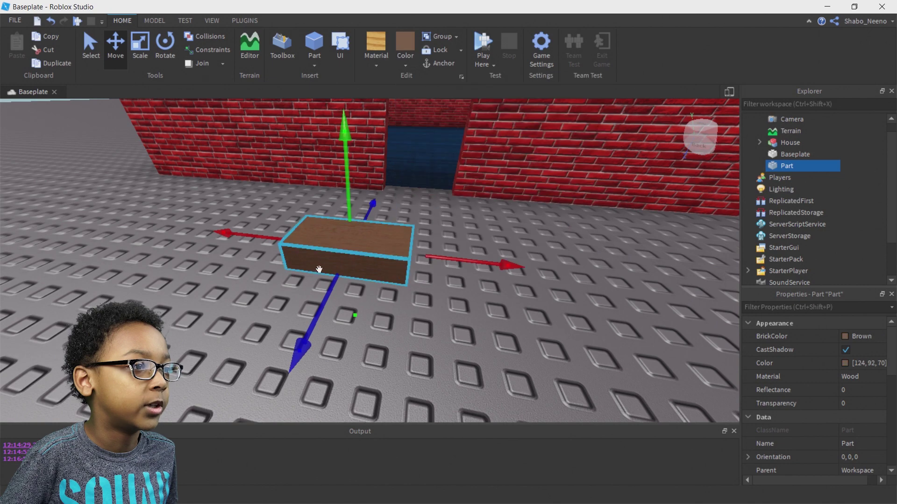
Move the brown wooden part into the house's doorway opening
drag(371, 256, 427, 180)
scroll(426, 175, up, 4)
right_drag(426, 172, 297, 256)
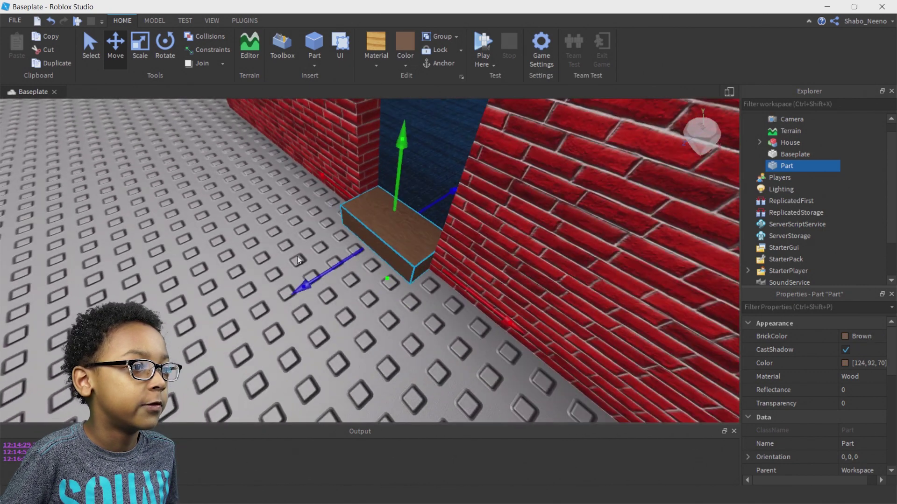
Scale the wooden part in height, width and thickness so it fills the doorway as a door
click(135, 58)
drag(322, 277, 367, 252)
right_drag(402, 160, 397, 119)
drag(370, 232, 393, 153)
right_drag(391, 269, 517, 306)
click(415, 295)
key(d)
key(a)
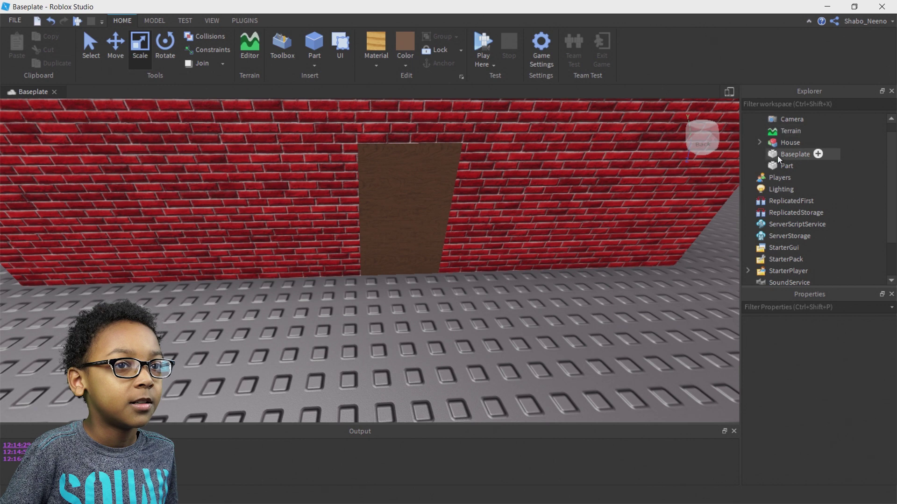
Rename the doorway part in the Workspace as Door
scroll(757, 142, up, 1)
click(747, 118)
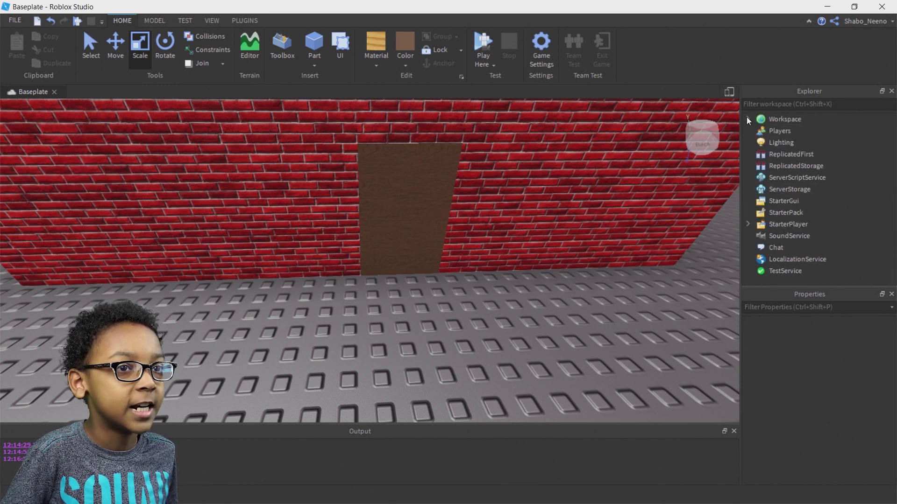
click(747, 118)
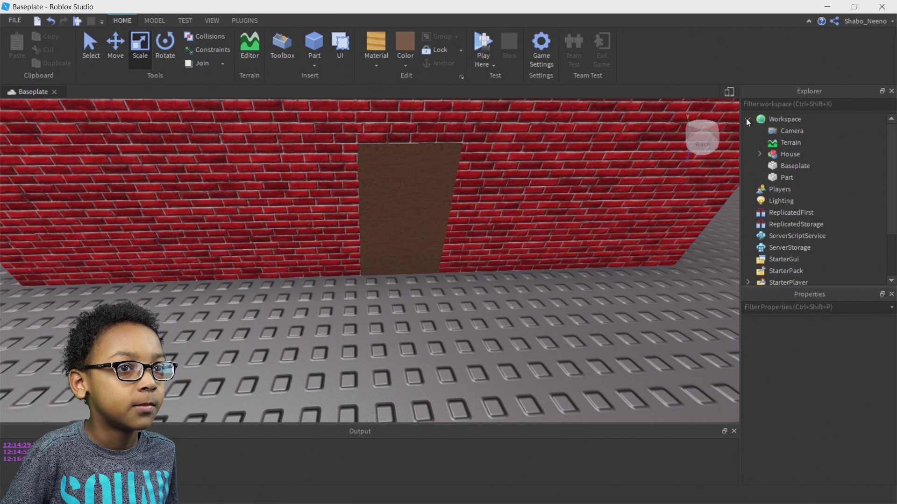
click(773, 179)
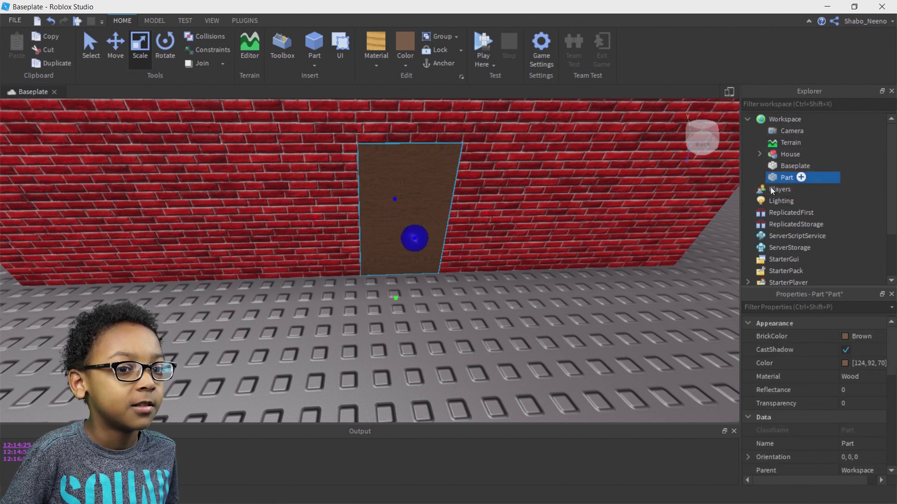
right_click(772, 181)
click(782, 74)
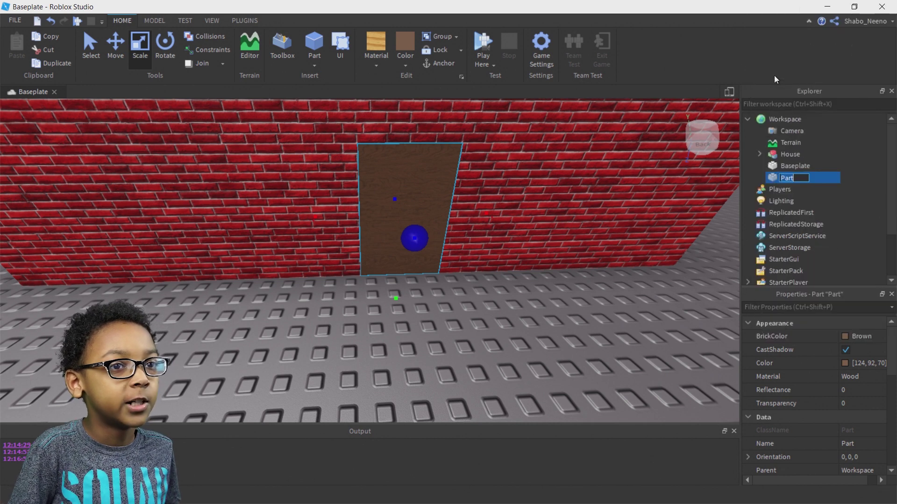
text(Door)
key(Return)
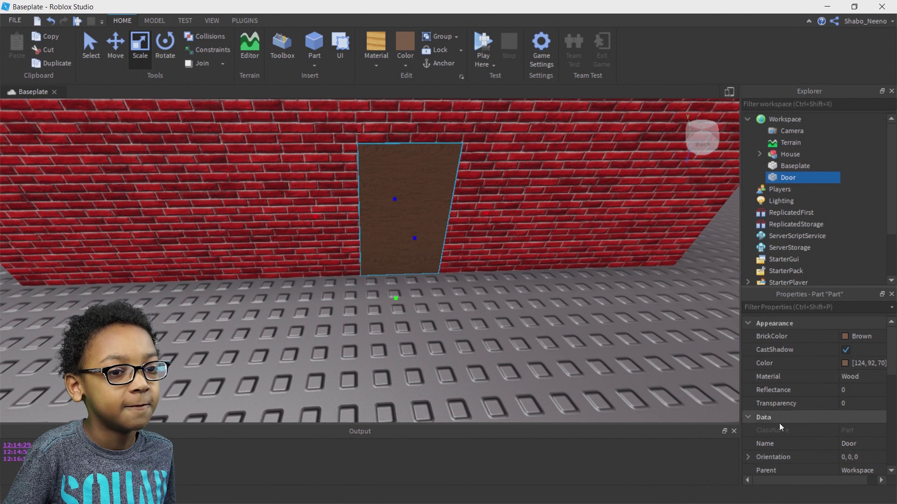
Turn on the Anchored property for the Door part
scroll(792, 404, down, 3)
scroll(794, 407, down, 1)
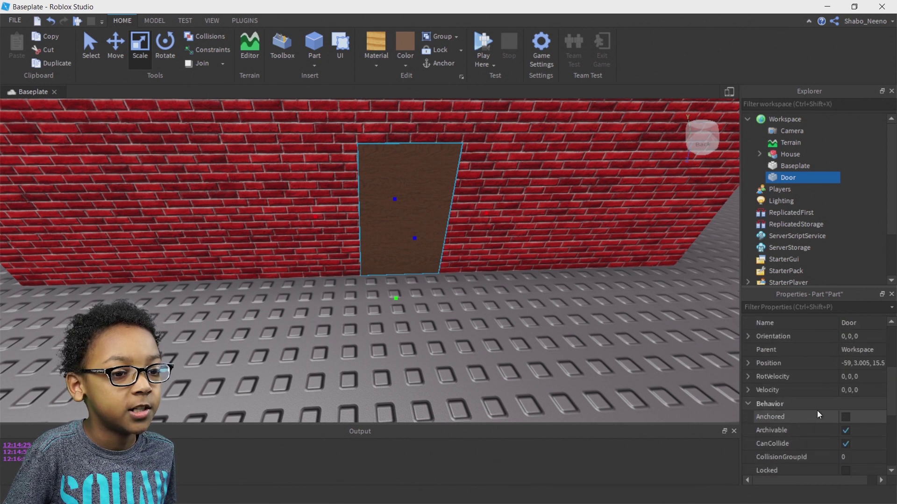
click(844, 416)
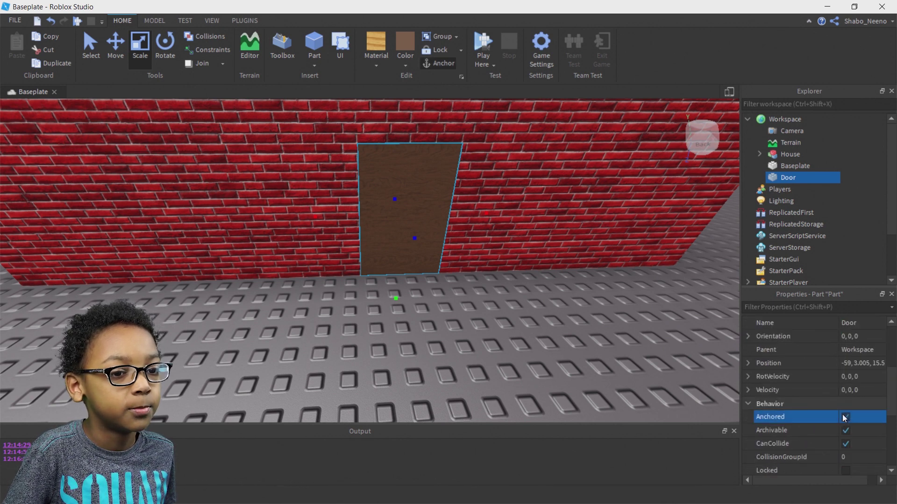
click(835, 416)
scroll(826, 400, down, 3)
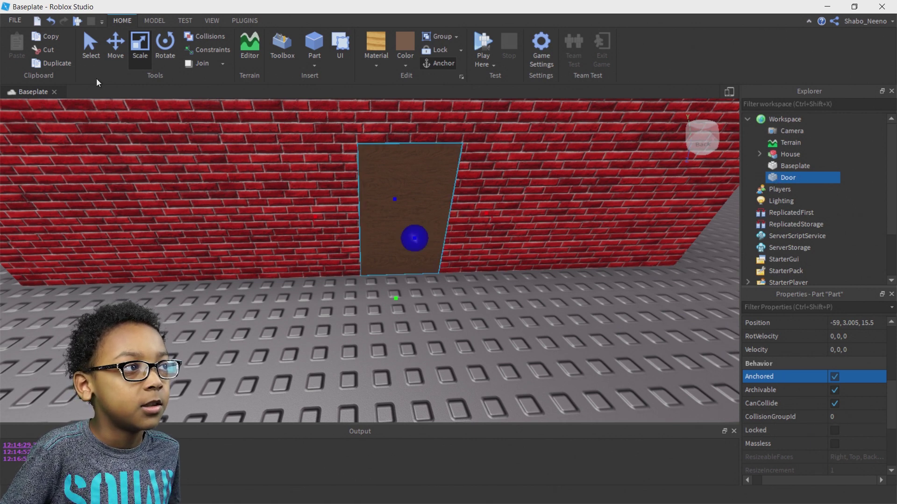
Duplicate the Door part in place and rename the copy as Close
click(112, 55)
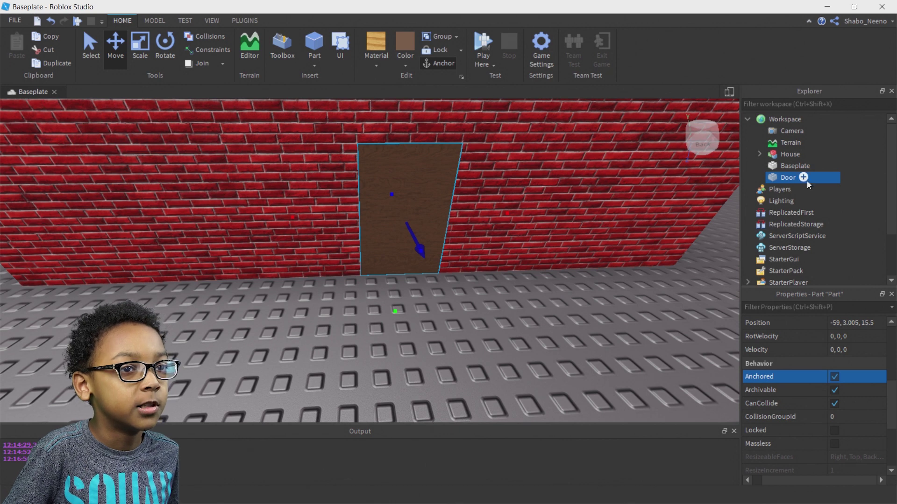
right_click(776, 176)
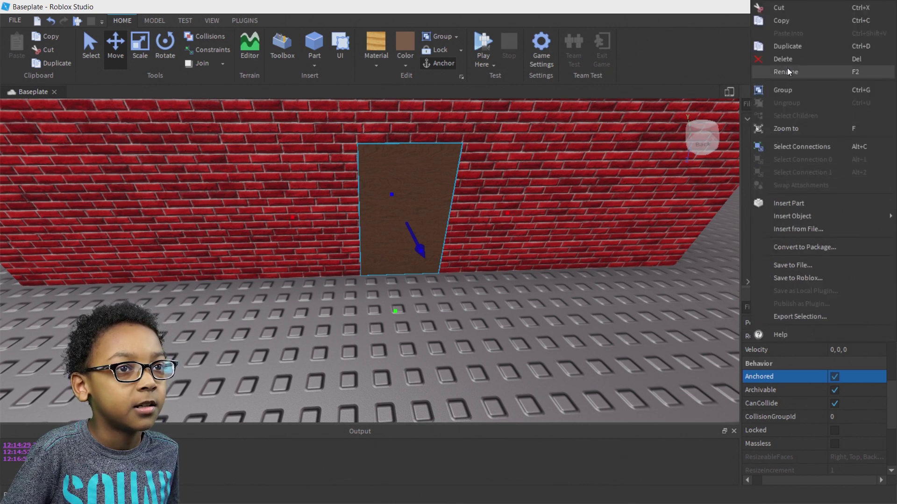
click(780, 46)
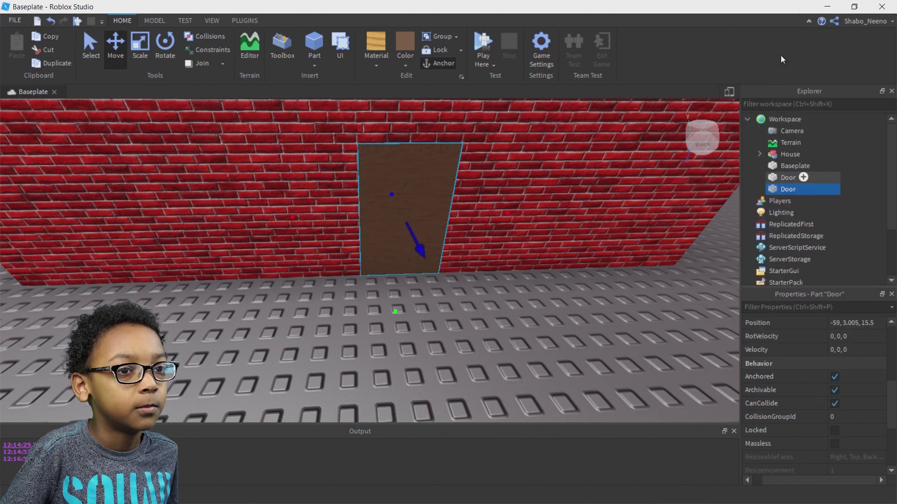
right_click(773, 191)
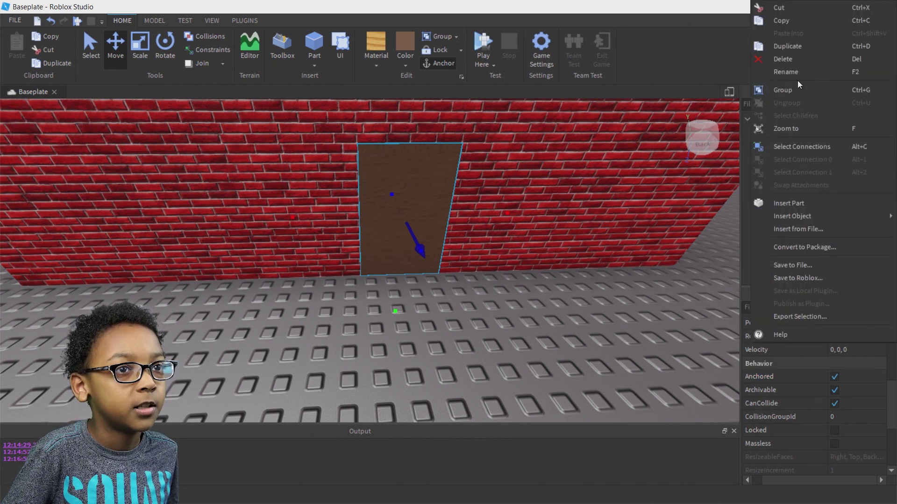
click(791, 73)
text(Close)
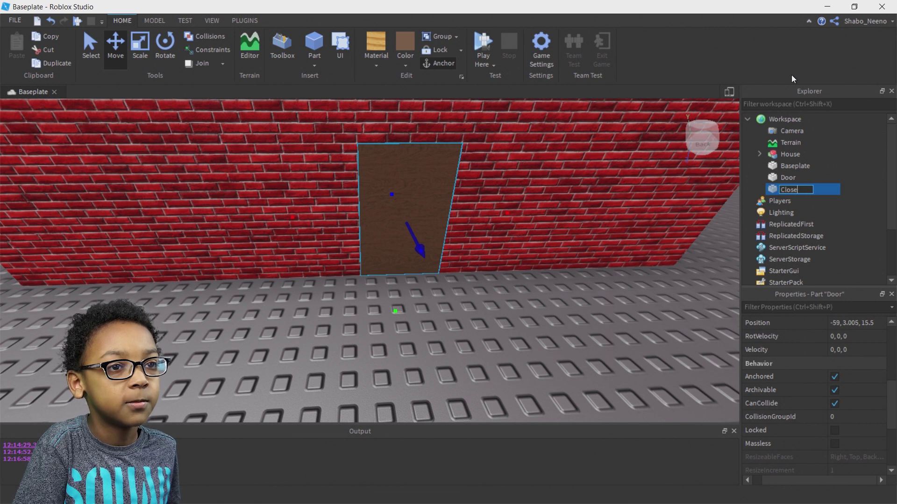
key(Return)
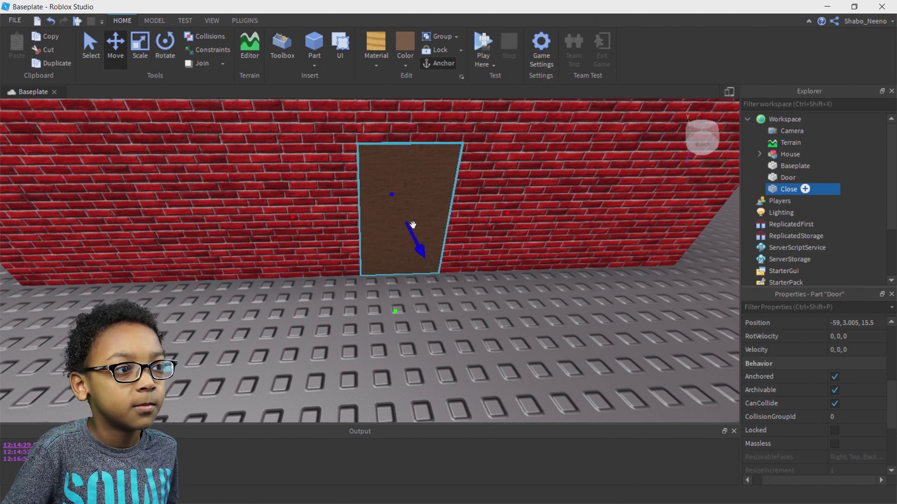
mouse_move(417, 251)
mouse_down()
mouse_move(425, 266)
mouse_move(409, 245)
mouse_up()
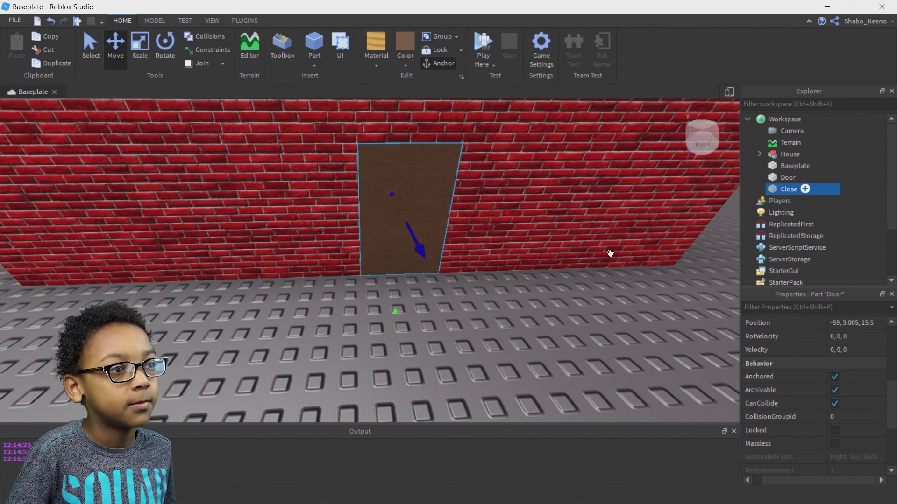
scroll(827, 355, up, 5)
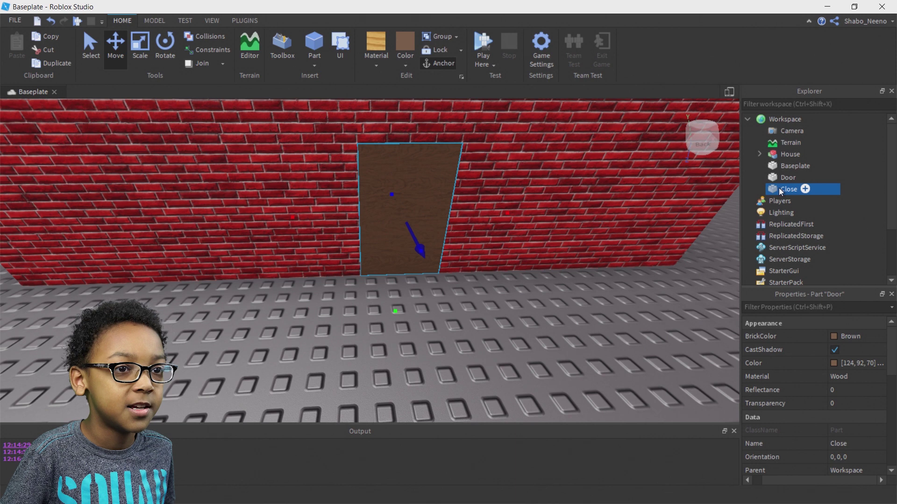
Set the Transparency of the Close part to 1
click(843, 405)
key(BackSpace)
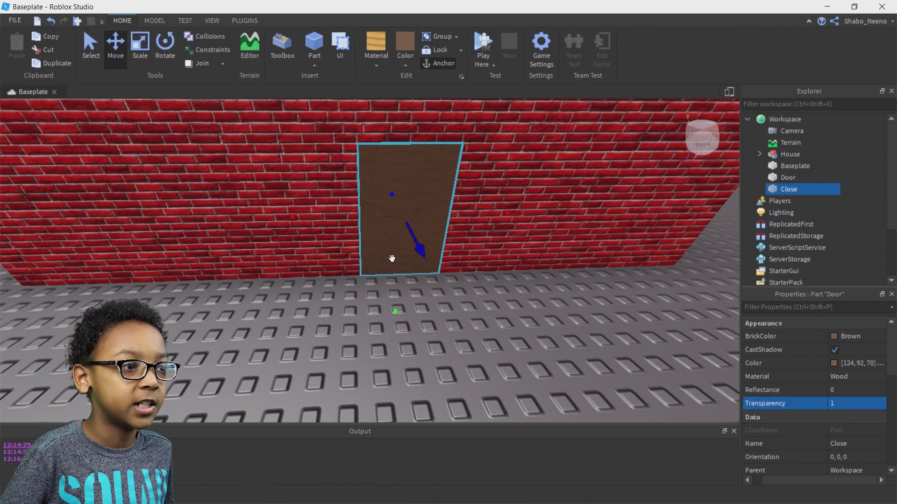
mouse_move(420, 249)
mouse_down()
mouse_move(435, 283)
mouse_move(429, 293)
mouse_move(413, 257)
mouse_up()
Turn off the CanCollide property for the Close part
scroll(774, 419, down, 2)
scroll(803, 434, down, 3)
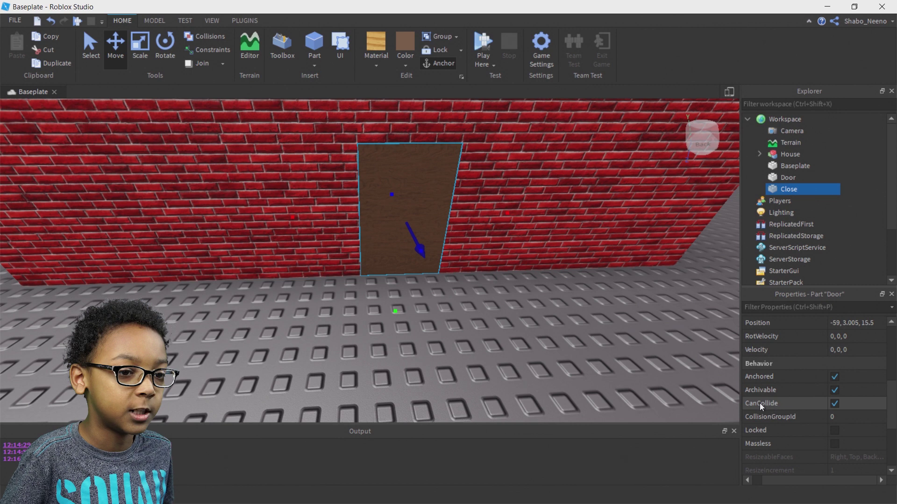
scroll(775, 376, up, 3)
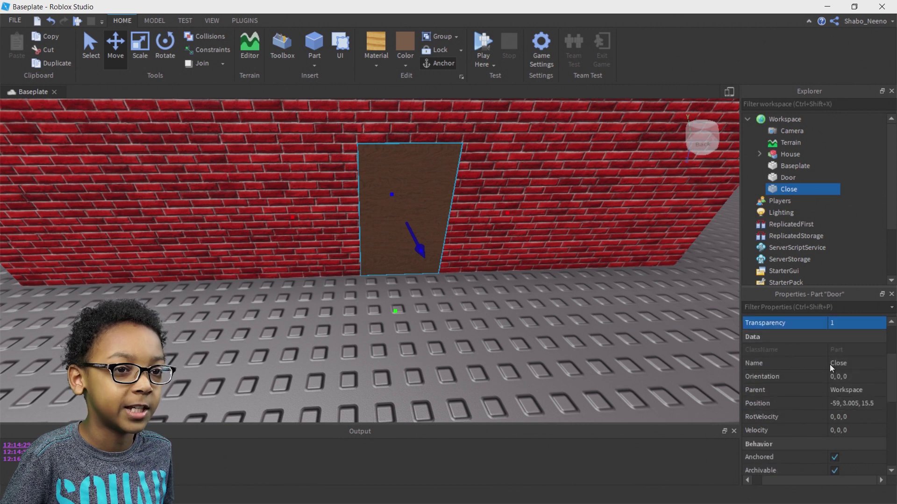
scroll(838, 353, down, 3)
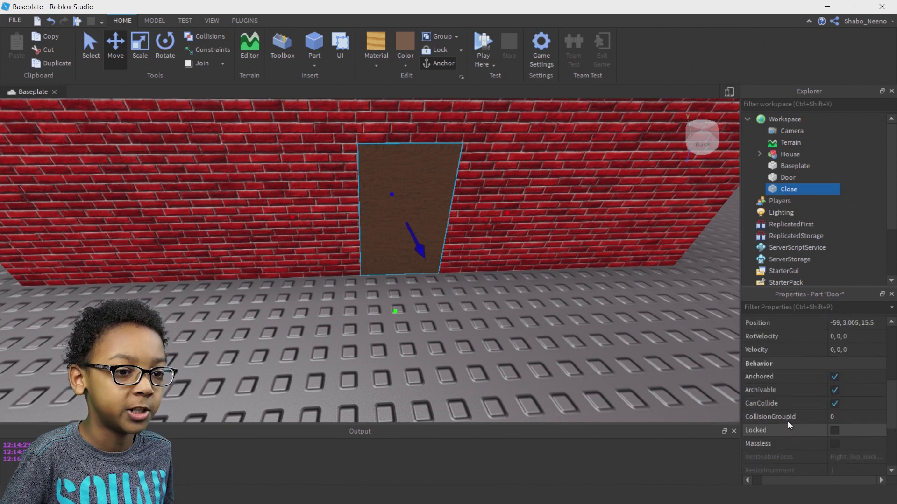
click(834, 404)
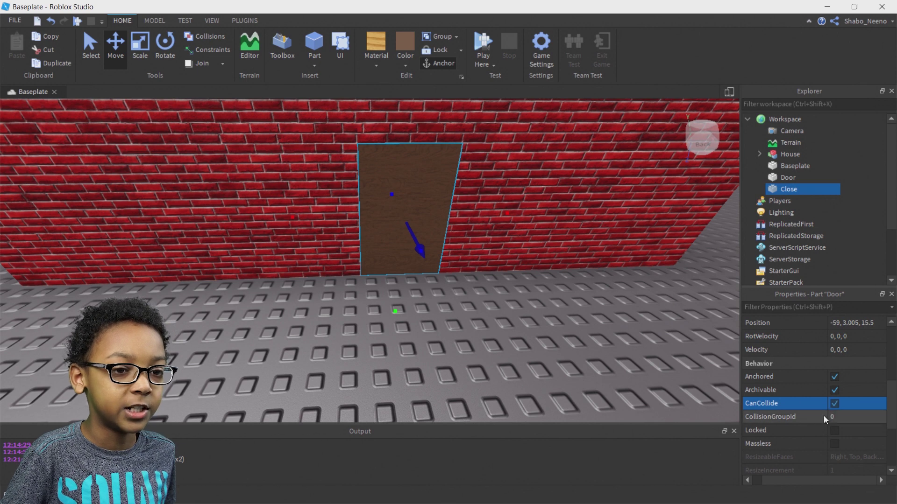
mouse_move(411, 243)
mouse_down()
mouse_move(427, 281)
mouse_move(438, 280)
mouse_move(411, 251)
mouse_up()
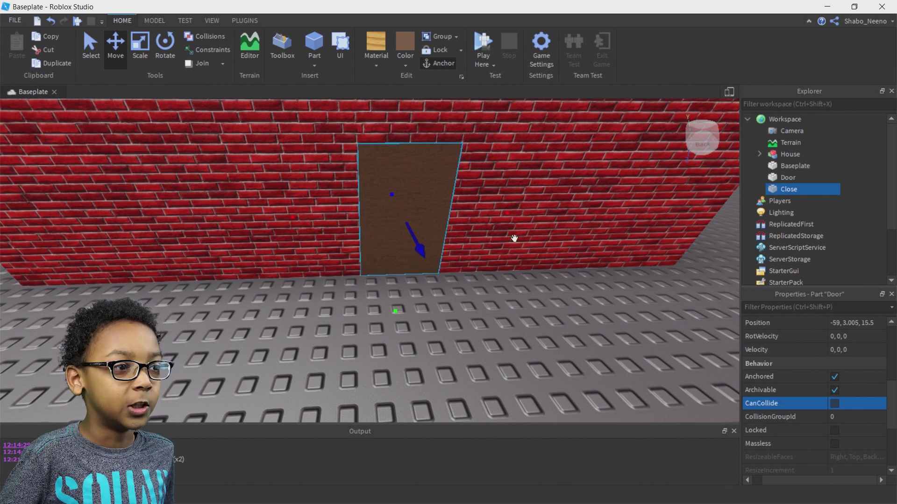
Duplicate the transparent Close part in place
right_click(777, 193)
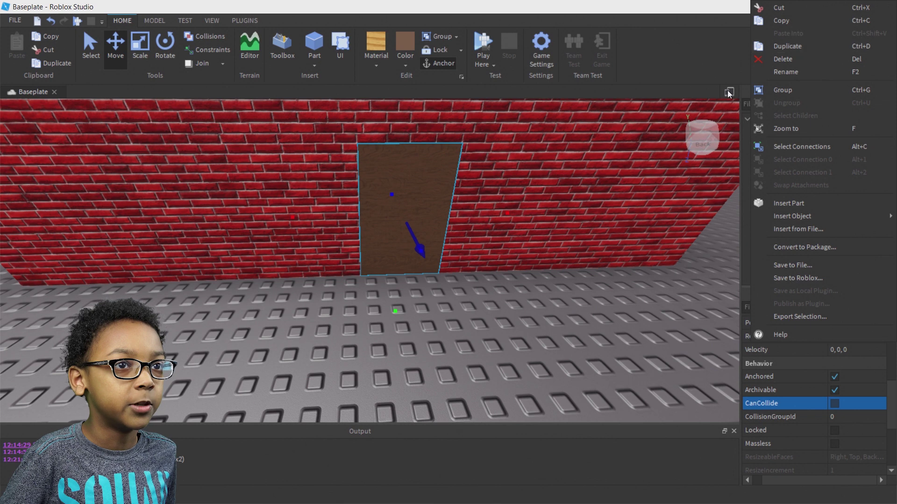
click(699, 266)
right_click(776, 188)
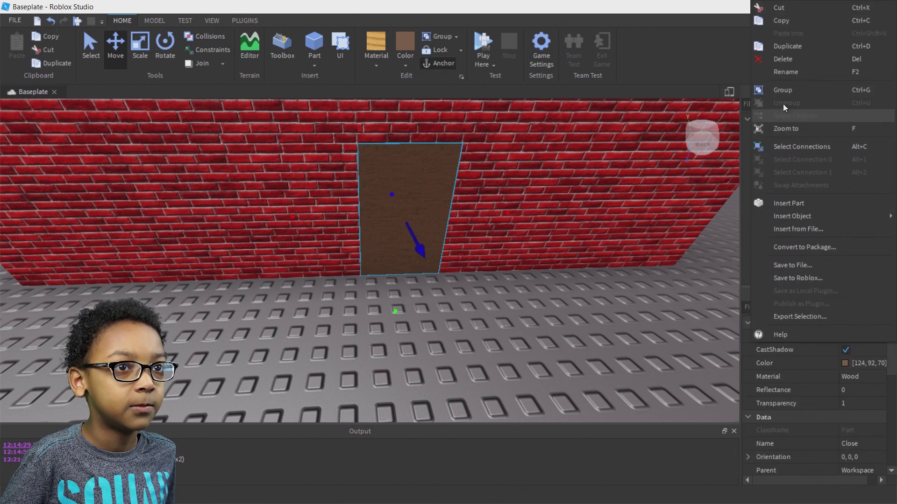
click(776, 46)
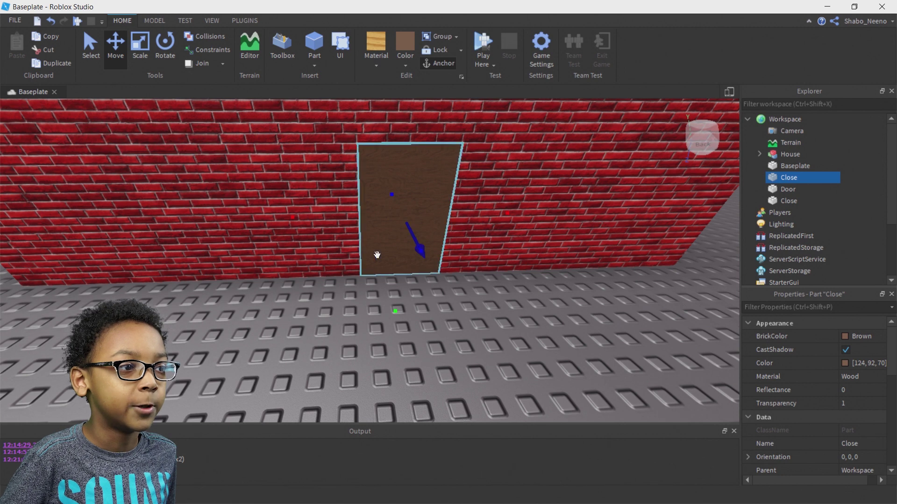
Pull the stacked door parts out of the doorway so the Door part and the new copy stand apart in front of the wall
drag(375, 266, 546, 354)
drag(415, 246, 309, 313)
drag(396, 227, 518, 366)
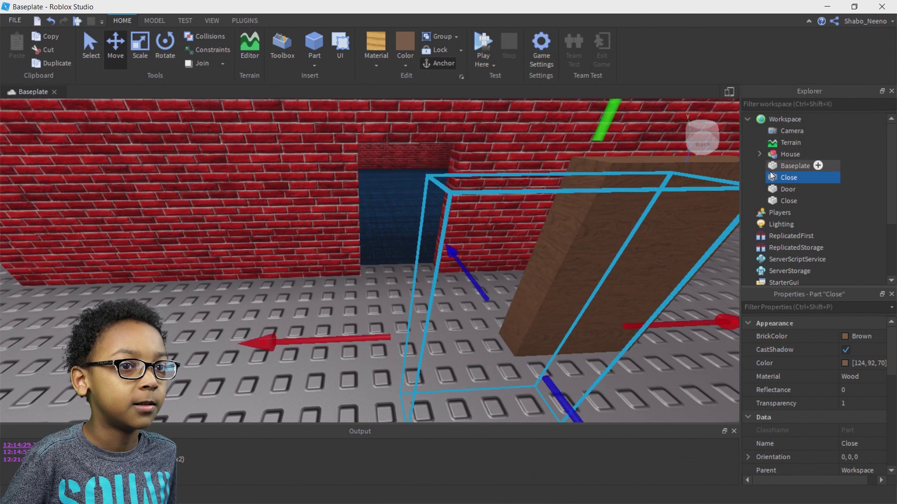
Rename the new copy of the Close part as Open
right_click(775, 177)
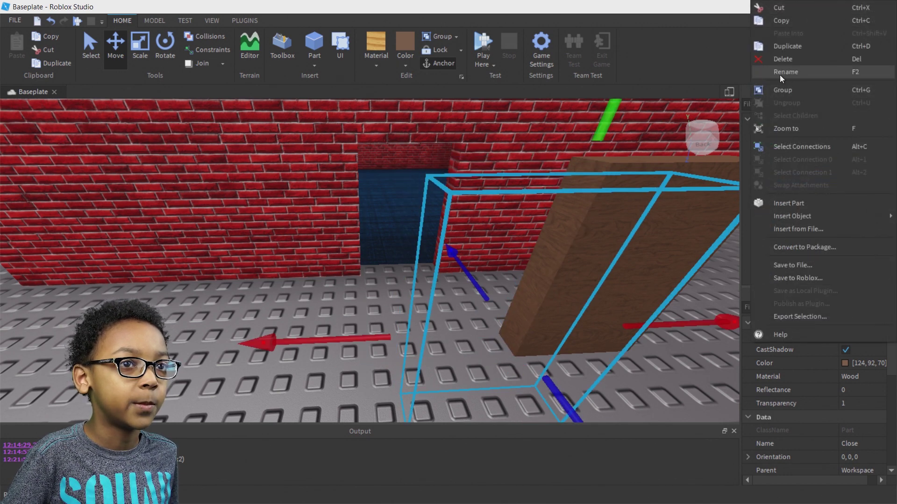
click(777, 73)
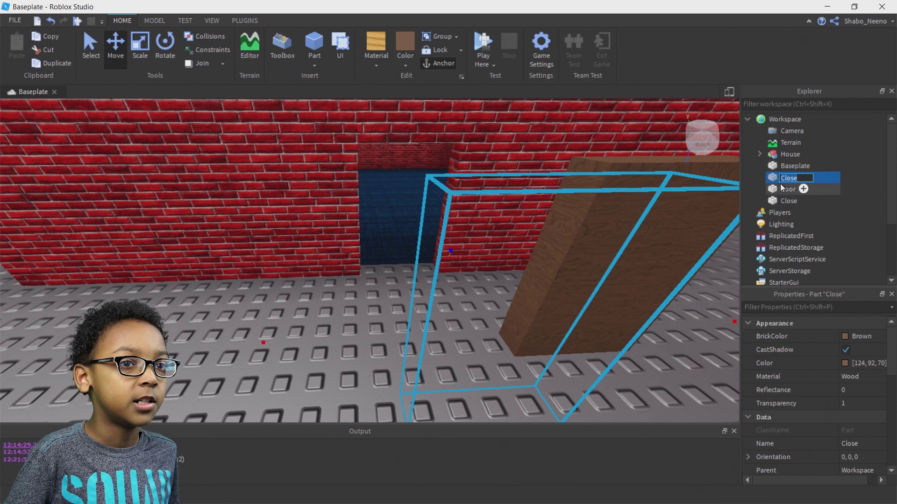
key(Return)
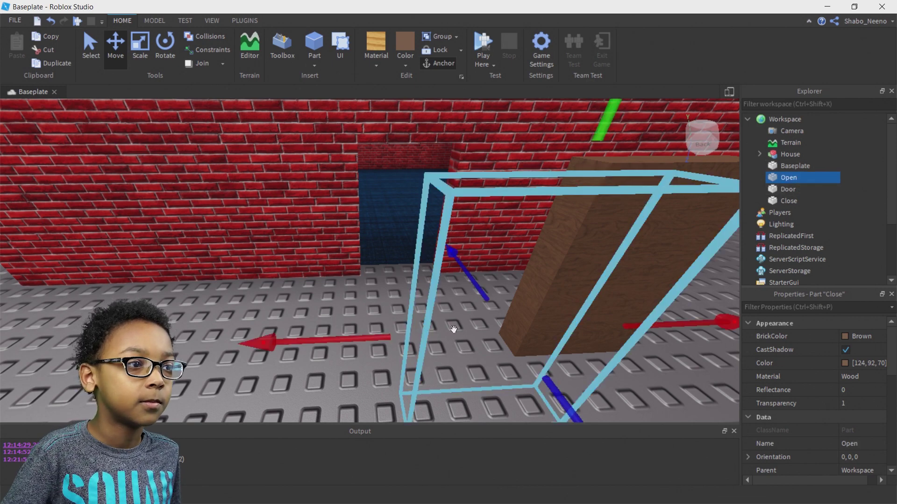
Move the Close part and the wooden Door part back into the doorway so they line up with the opening
right_drag(287, 285, 287, 285)
scroll(287, 285, down, 3)
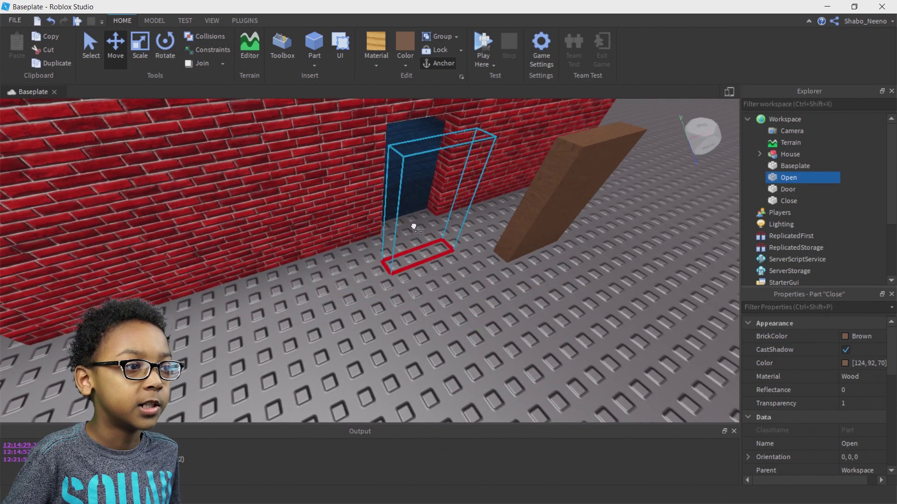
click(424, 190)
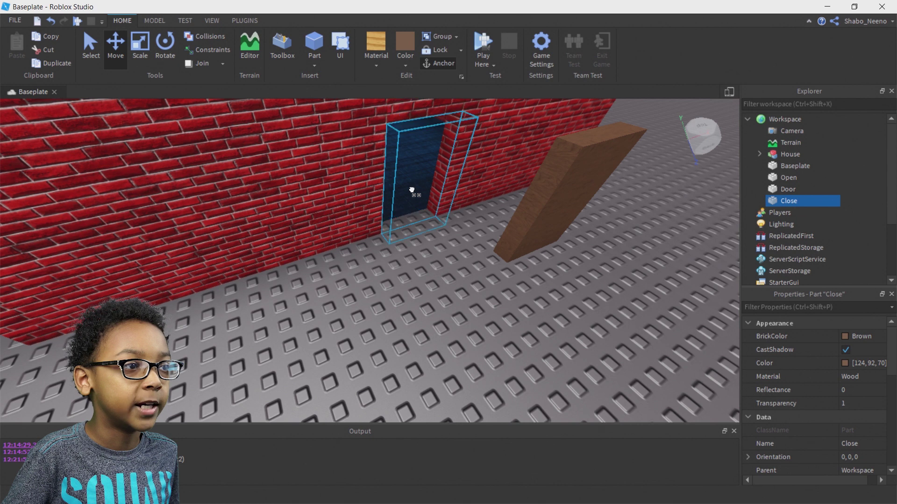
drag(412, 190, 429, 210)
key(a)
key(d)
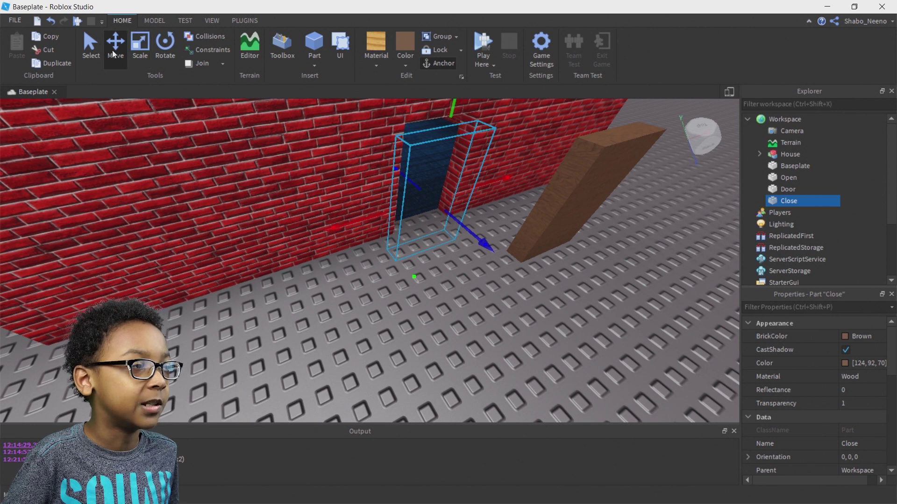
right_drag(316, 182, 318, 251)
key(d)
drag(318, 252, 362, 252)
drag(471, 278, 447, 242)
key(d)
click(538, 260)
drag(550, 272, 350, 257)
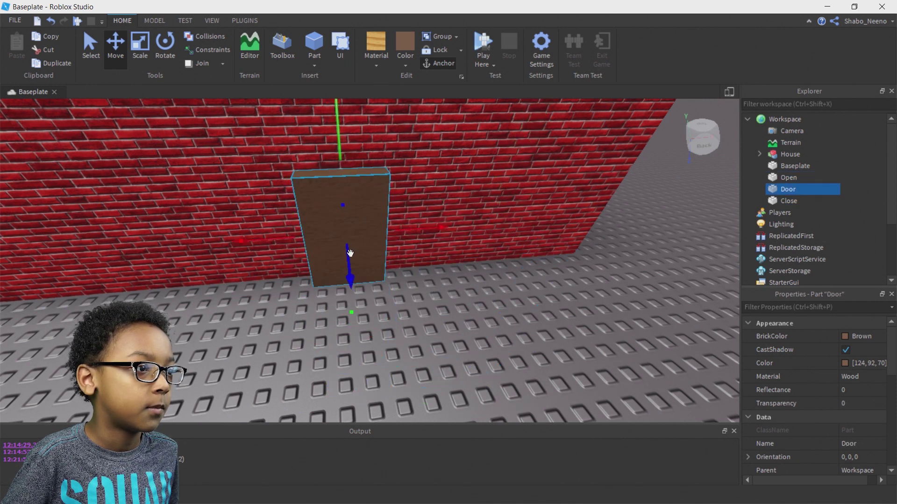
Rotate the Open part 90 degrees about the vertical axis and place it perpendicular to the wall at the doorway's edge
drag(491, 318, 408, 263)
key(r)
right_drag(408, 263, 484, 266)
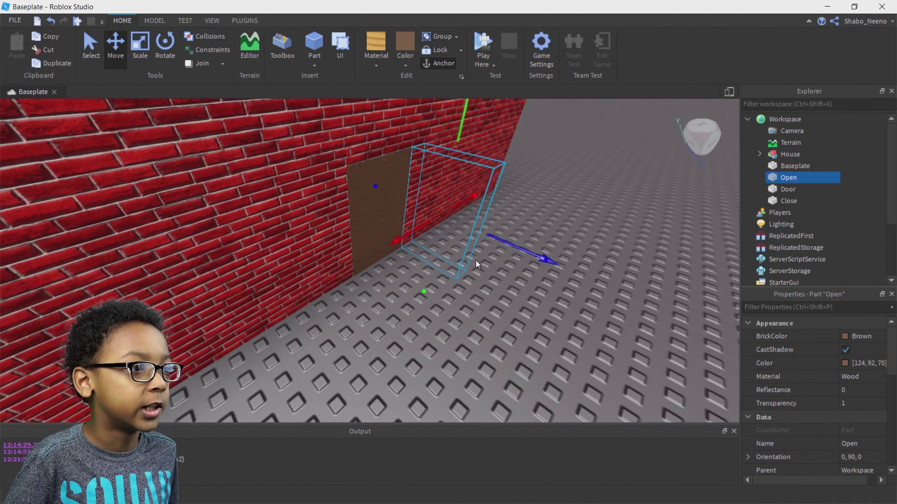
Clear the Open part's Transparency to show it as solid, and set it back to 1
key(d)
click(847, 403)
key(BackSpace)
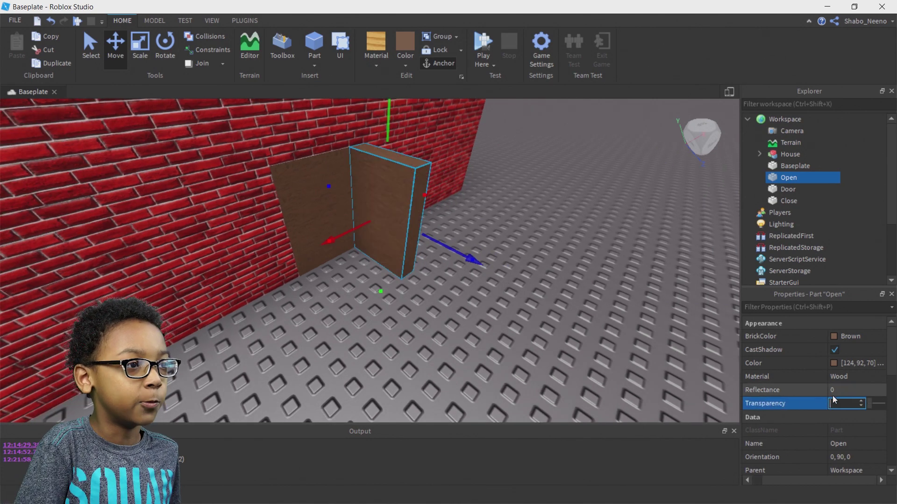
text(1)
key(Return)
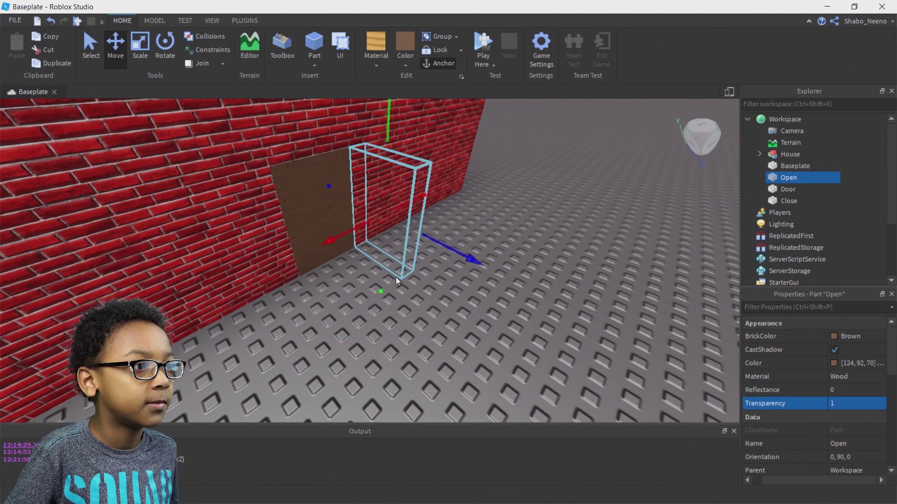
Move the Open part inside the house, perpendicular to the wall at the edge of the doorway
key(f)
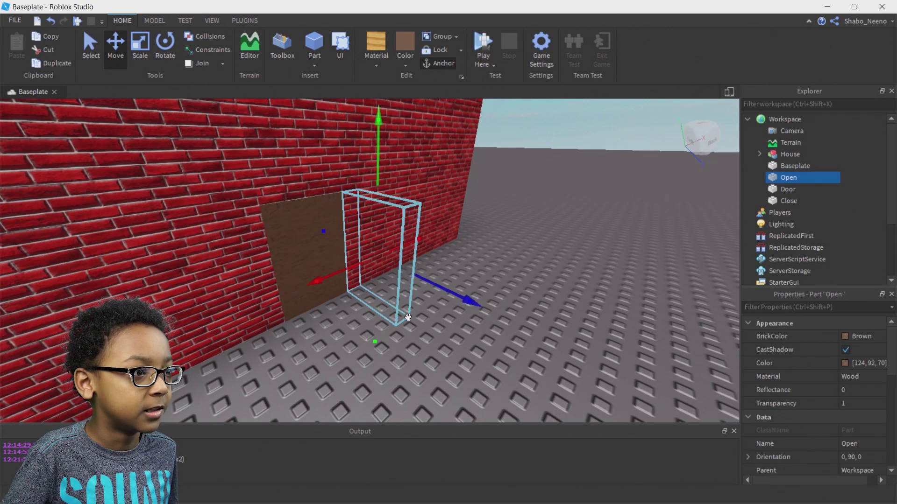
drag(406, 290, 472, 177)
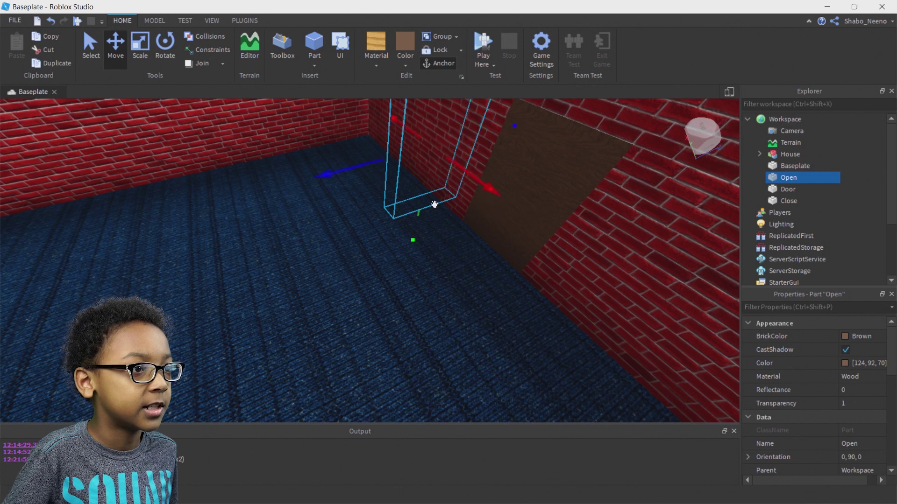
right_drag(464, 204, 442, 178)
drag(415, 190, 438, 203)
right_drag(439, 203, 394, 170)
drag(394, 153, 398, 184)
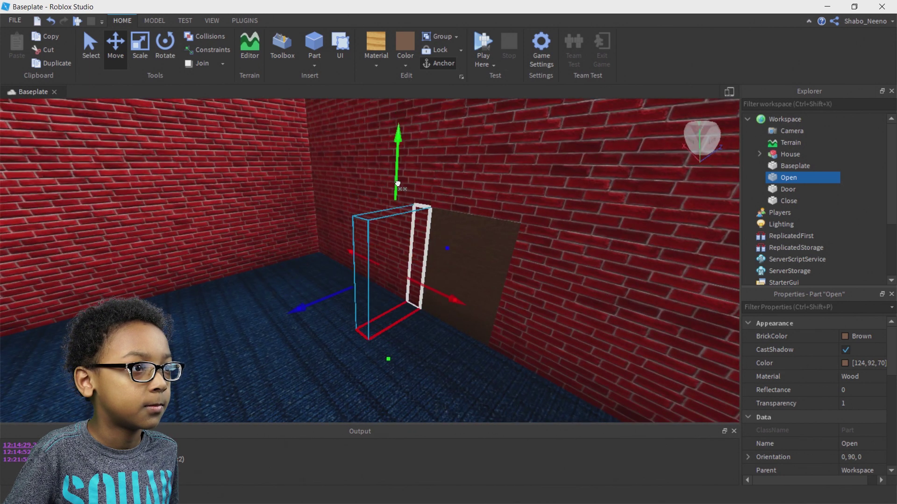
click(476, 232)
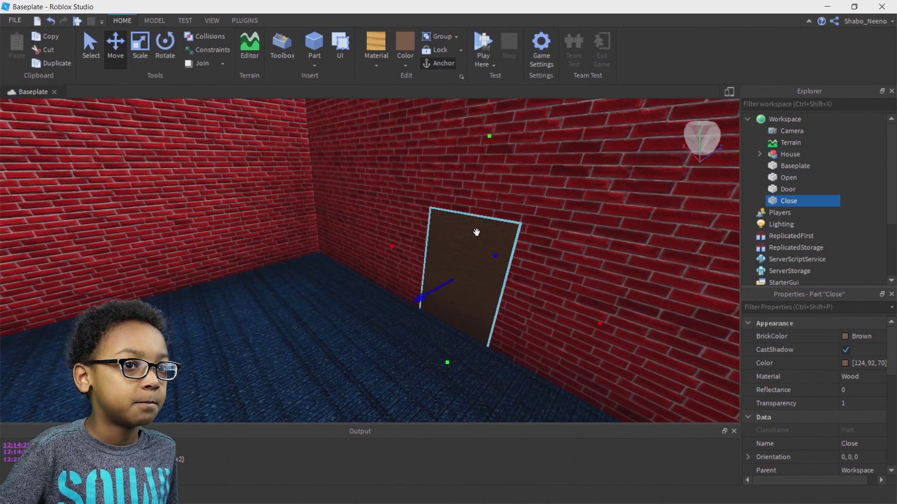
right_drag(481, 196, 513, 210)
drag(848, 172, 791, 206)
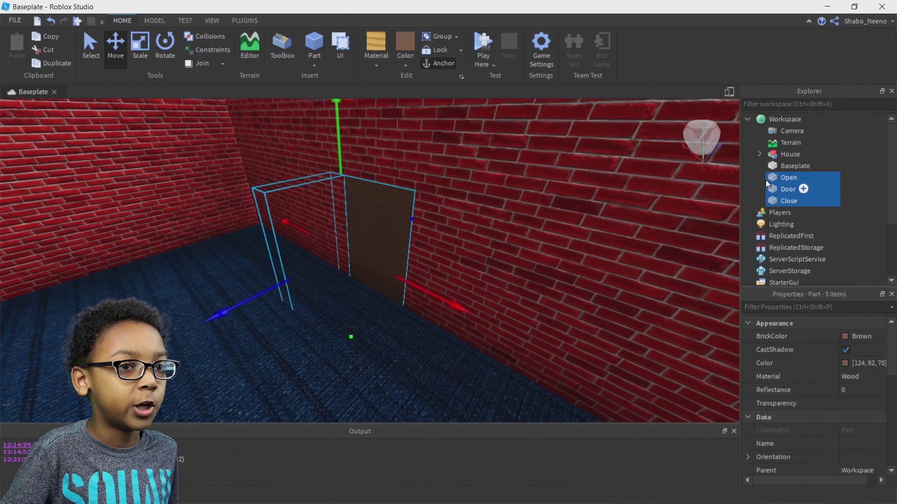
key(d)
right_drag(665, 208, 592, 233)
click(604, 235)
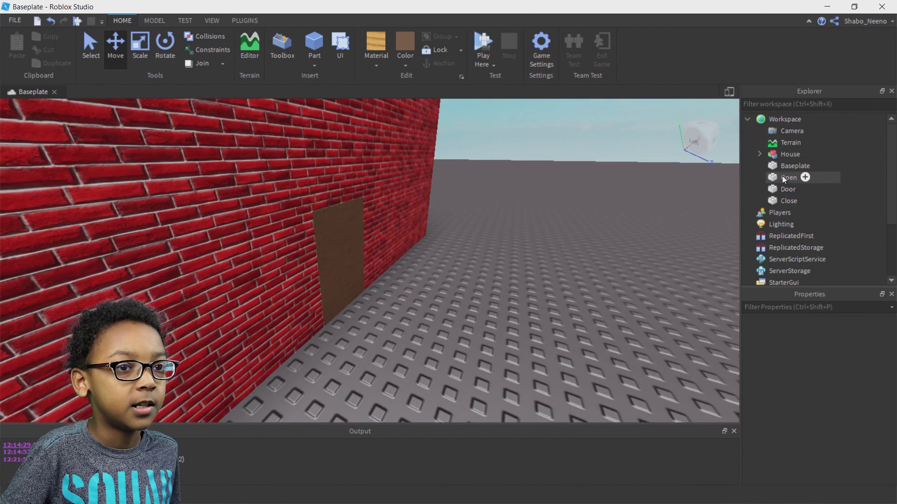
Group the Open, Door and Close parts into one model
click(782, 176)
shift+click(783, 205)
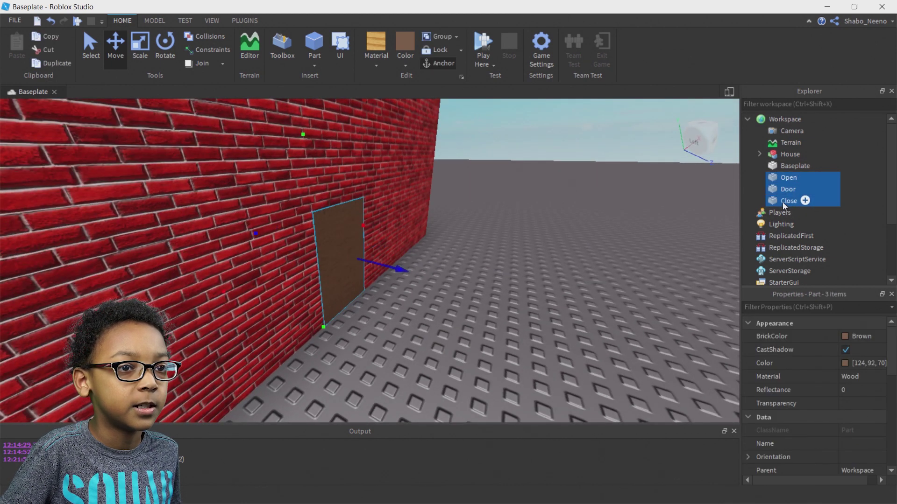
right_drag(532, 199, 572, 262)
right_drag(574, 201, 689, 210)
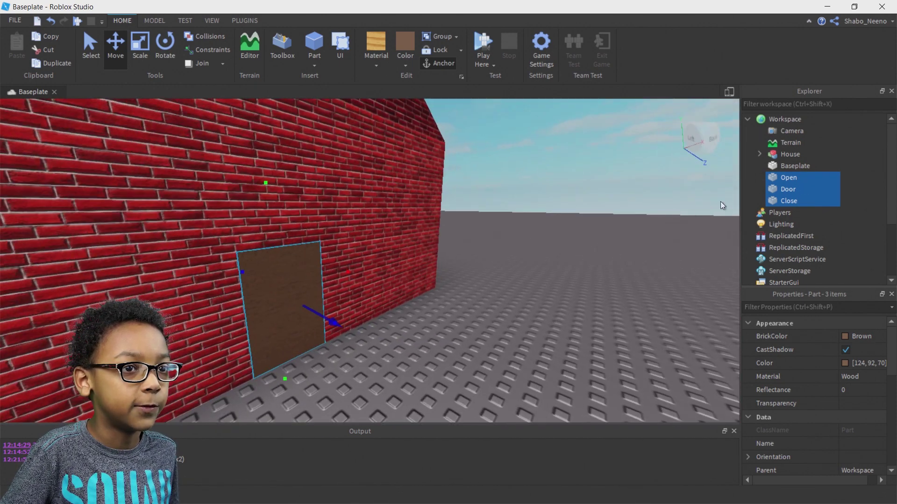
right_click(783, 187)
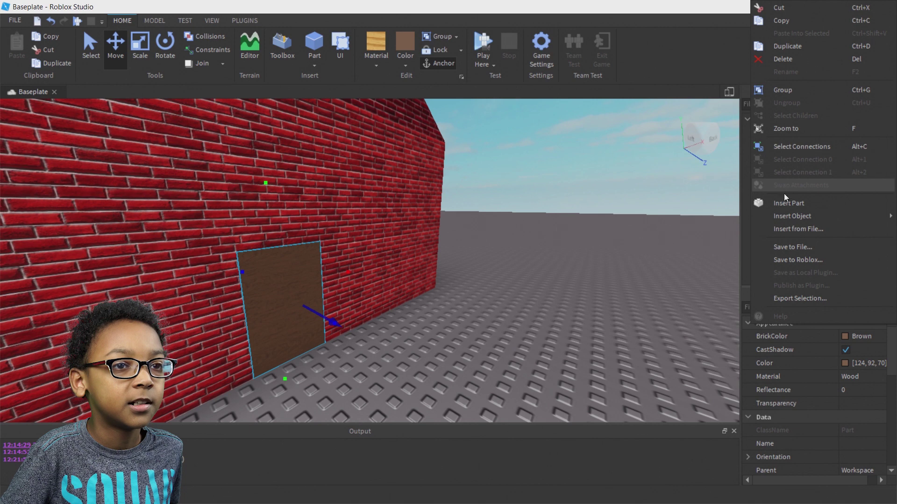
click(777, 91)
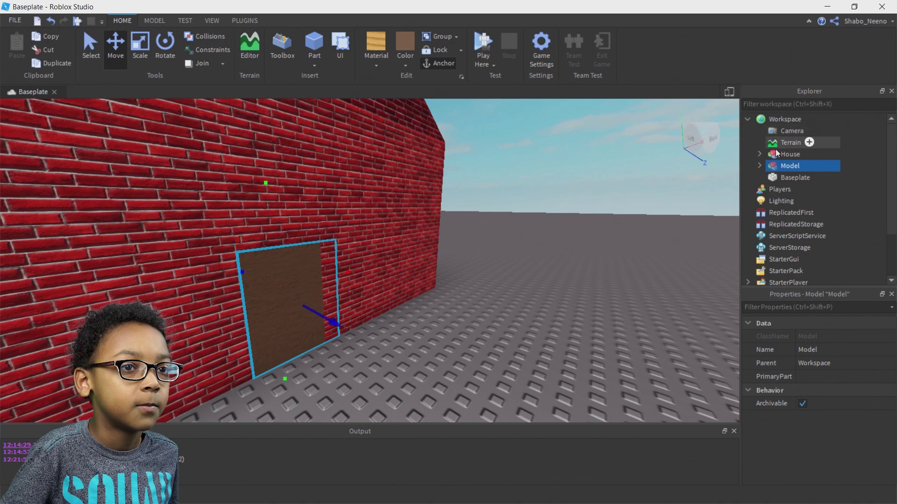
Rename the new door group as DoorModel
right_drag(607, 255, 553, 255)
key(w)
key(s)
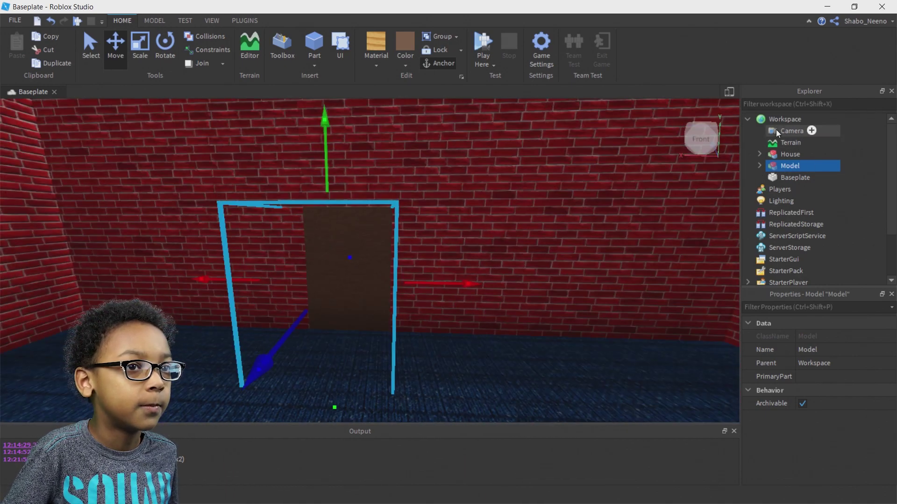
right_click(776, 168)
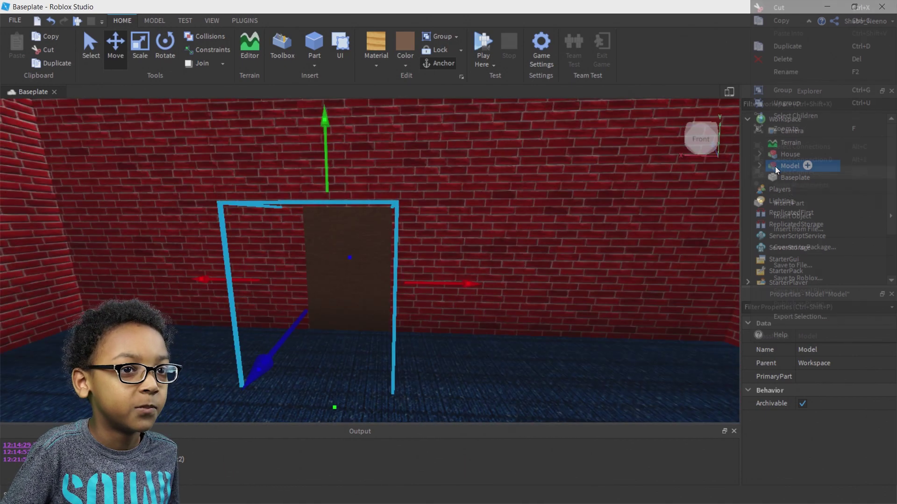
click(770, 74)
text(Do)
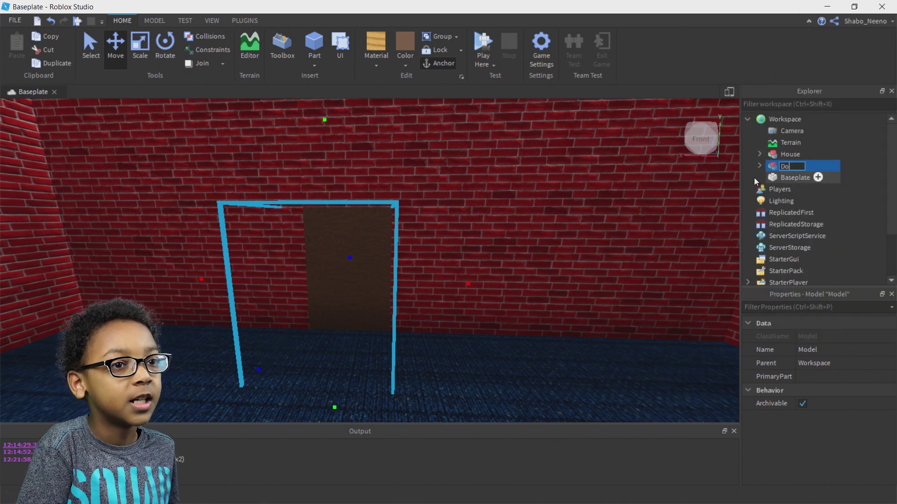
text(orModel)
key(Return)
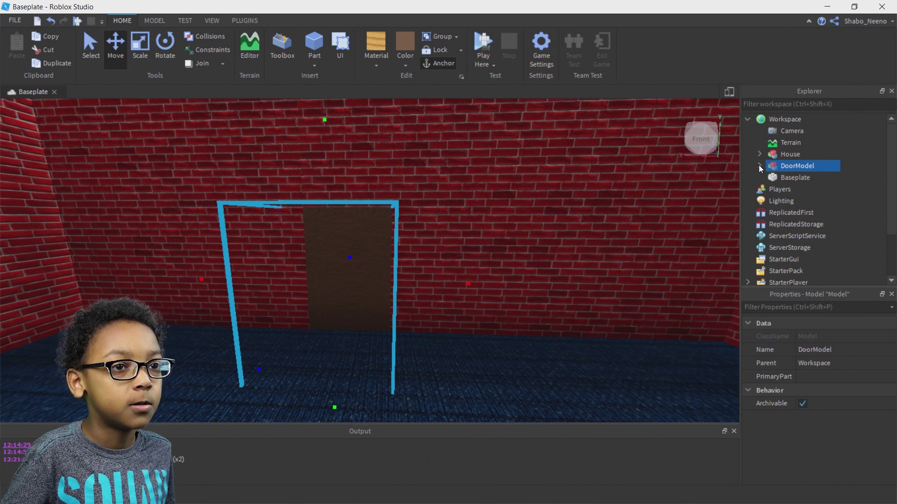
Insert a ClickDetector into the Door part inside DoorModel
click(759, 166)
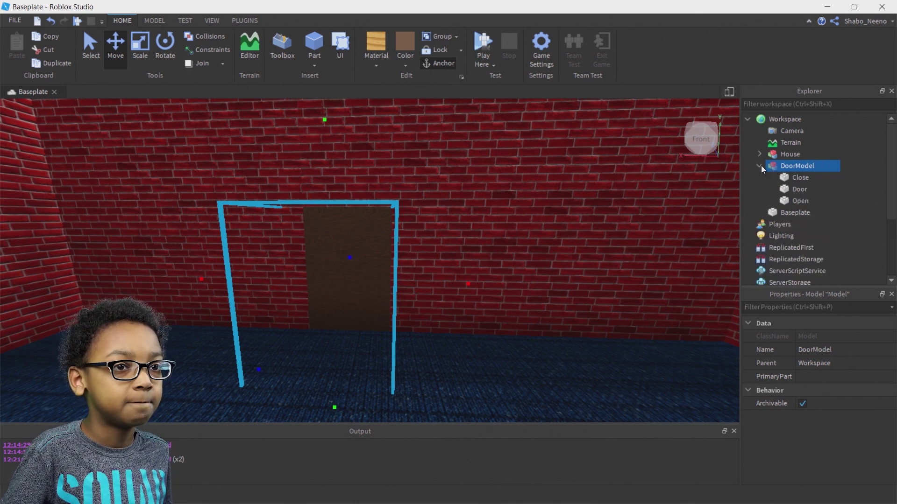
right_click(787, 191)
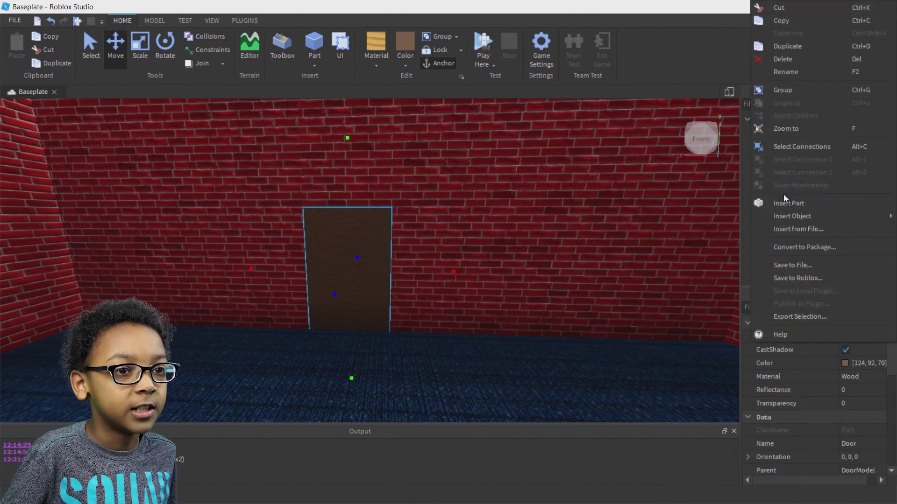
mouse_move(779, 215)
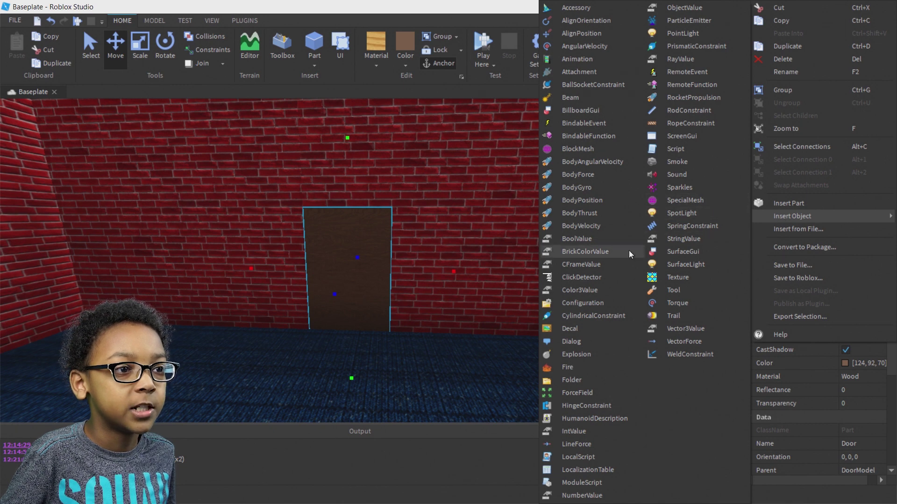
click(596, 277)
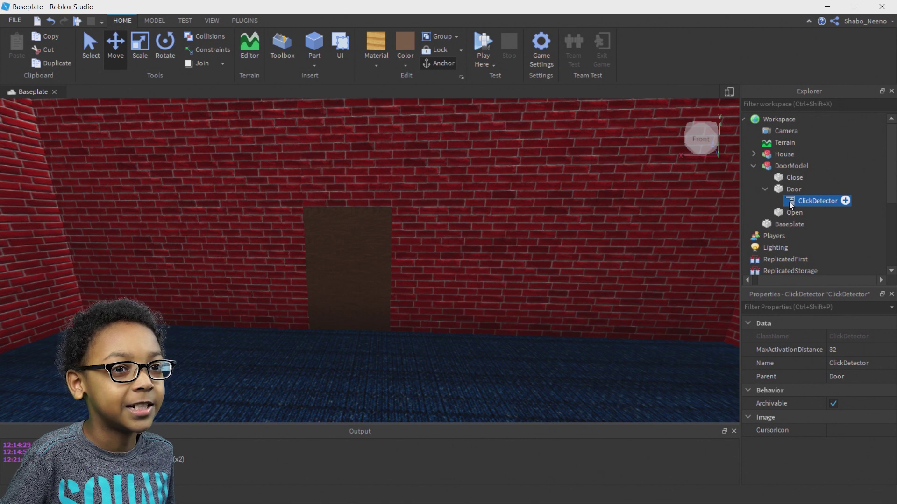
Add a script to the Door's ClickDetector and rename it DoorScript
right_click(791, 204)
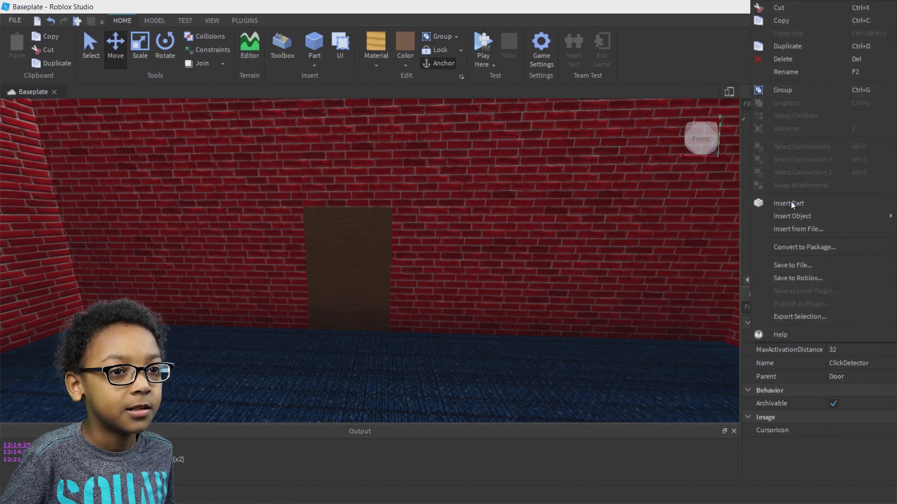
mouse_move(791, 220)
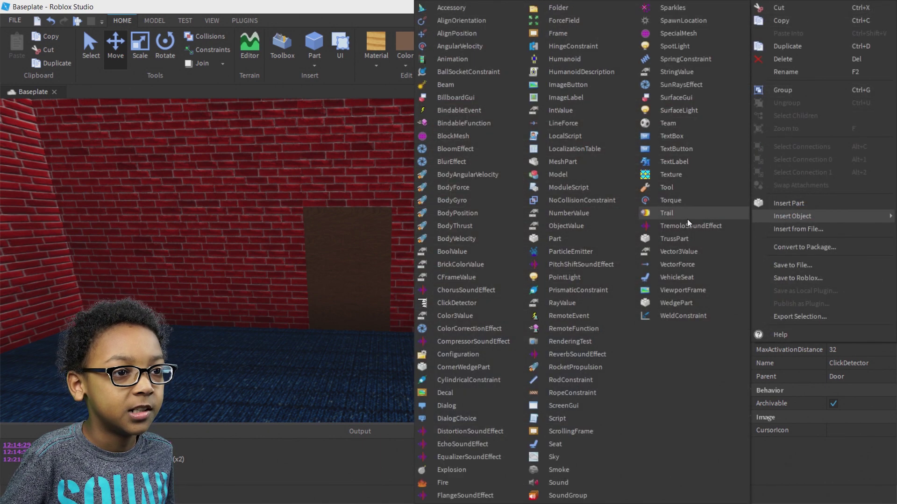
click(554, 419)
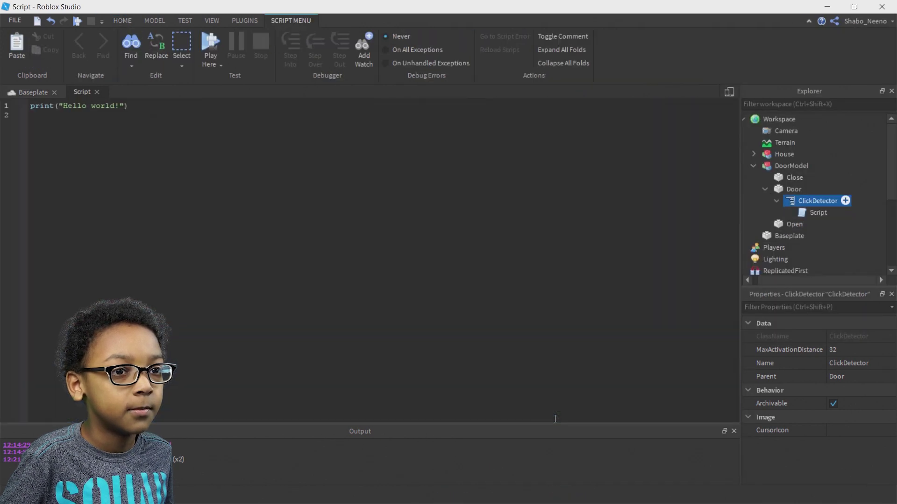
right_click(805, 212)
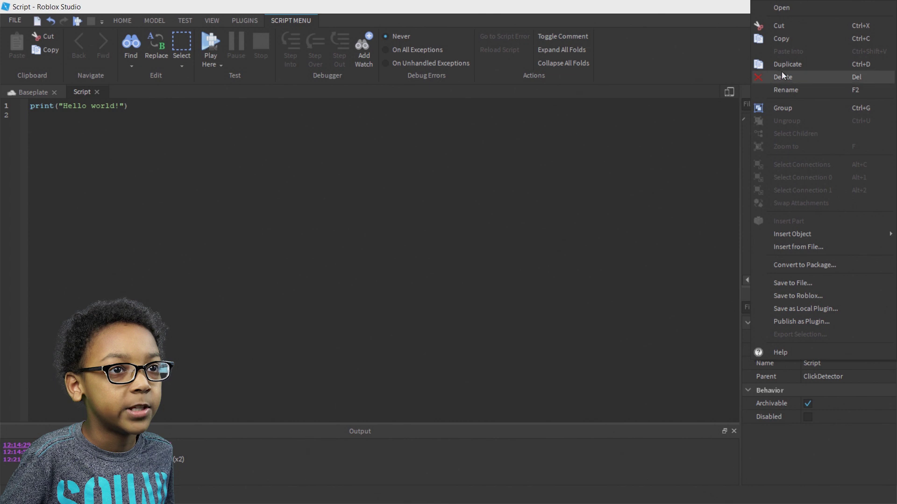
click(778, 89)
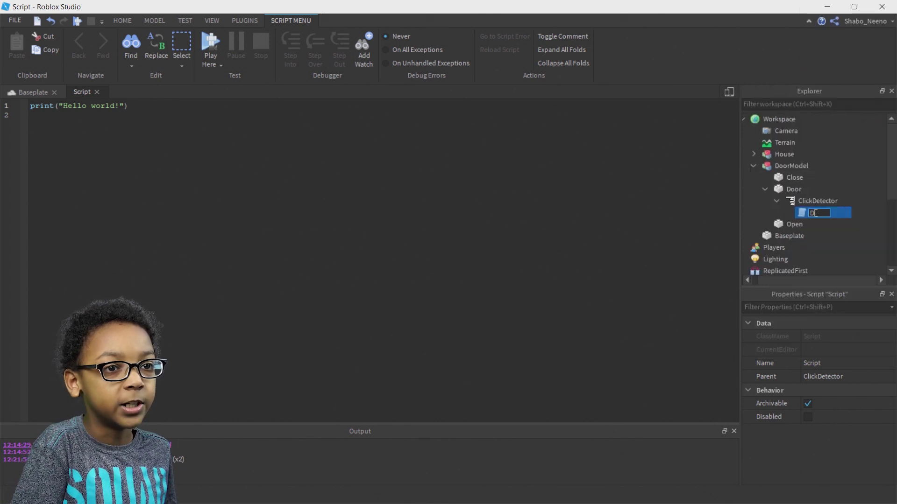
text(DoorScript)
key(Return)
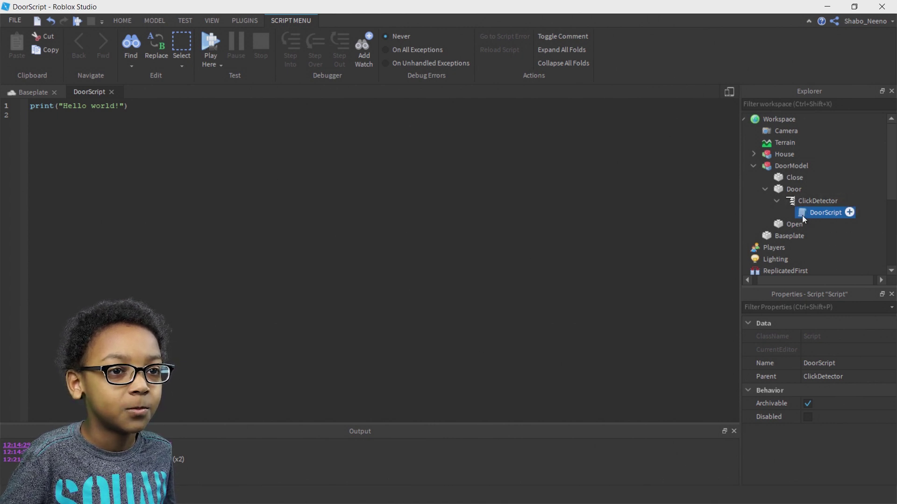
Insert a BoolValue into DoorScript and rename it Opened
right_click(802, 215)
mouse_move(805, 233)
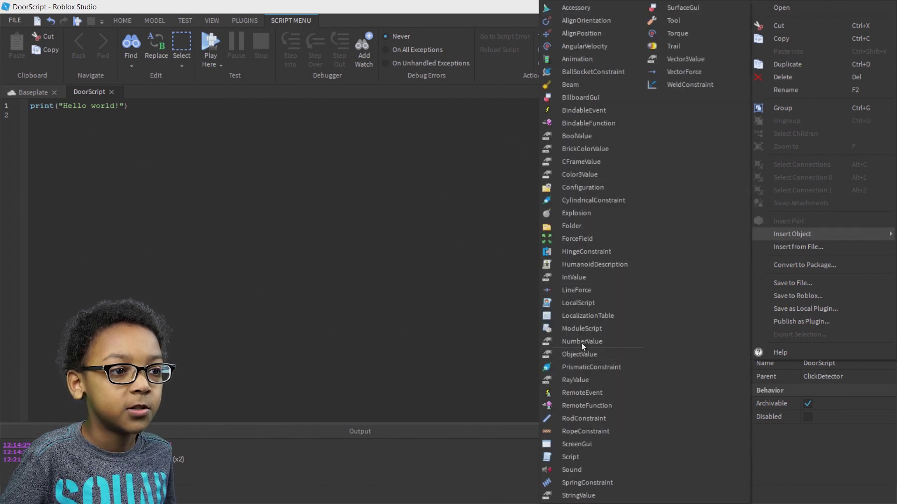
click(567, 141)
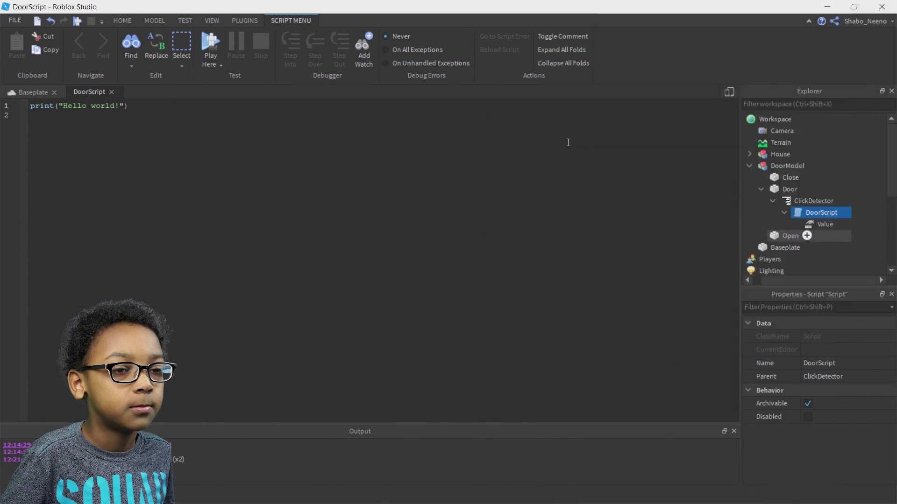
right_click(811, 226)
click(814, 77)
text(Opened)
key(Return)
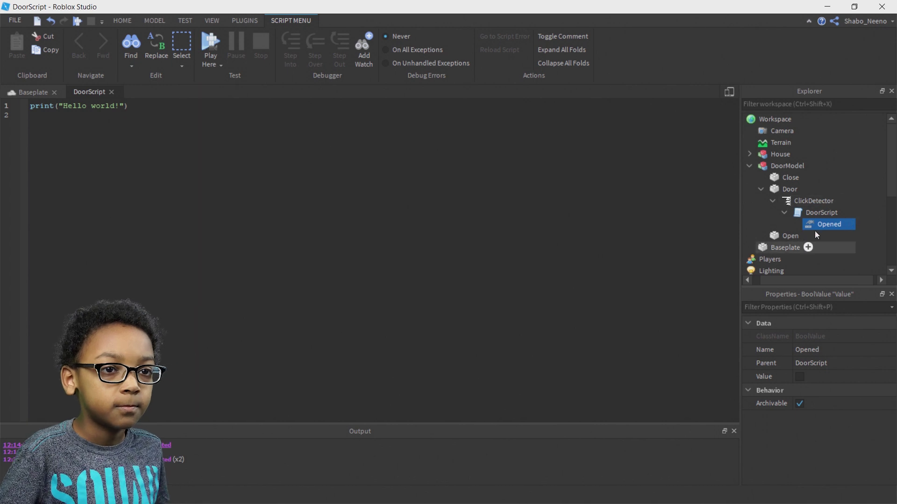